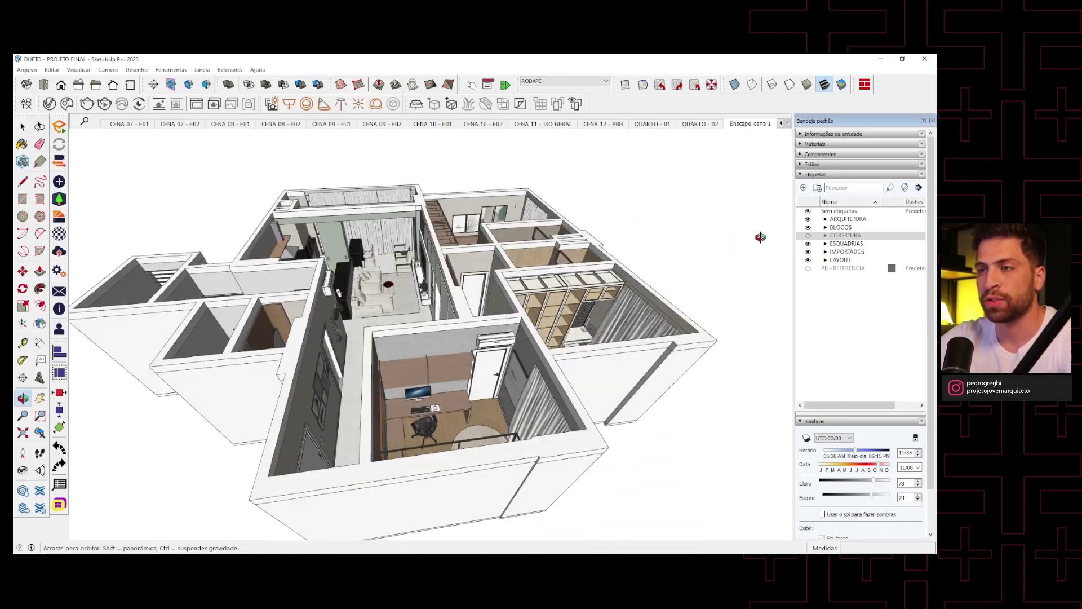
Orbit and zoom down over the apartment into the living, dining and kitchen area
{"action": "left_click_drag", "start_coordinate": [761, 236], "coordinate": [435, 332]}
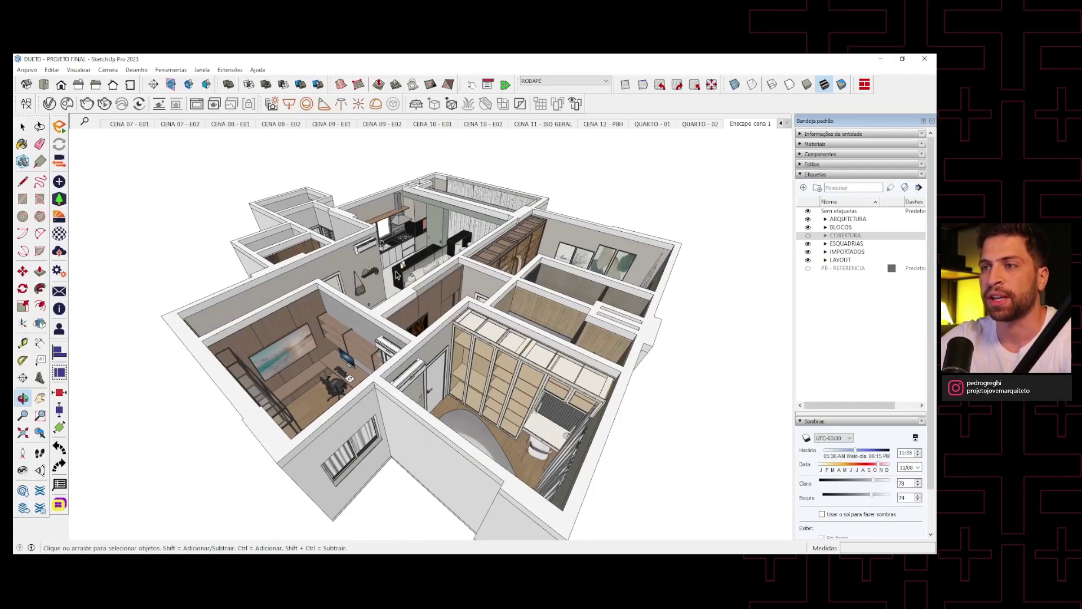
{"action": "scroll", "coordinate": [435, 333], "scroll_direction": "up", "scroll_amount": 5}
{"action": "key", "text": "space"}
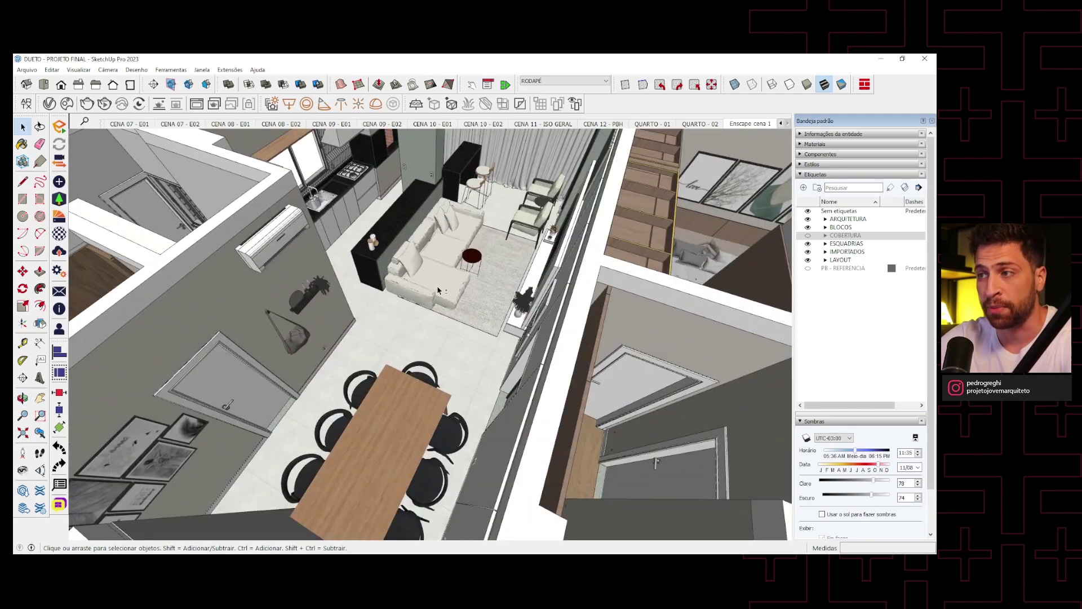
{"action": "mouse_move", "coordinate": [435, 332]}
{"action": "middle_mouse_down"}
{"action": "mouse_move", "coordinate": [529, 278]}
{"action": "mouse_move", "coordinate": [425, 395]}
{"action": "mouse_move", "coordinate": [324, 393]}
{"action": "middle_mouse_up"}
{"action": "scroll", "coordinate": [530, 278], "scroll_direction": "down", "scroll_amount": 3}
{"action": "scroll", "coordinate": [530, 279], "scroll_direction": "up", "scroll_amount": 3}
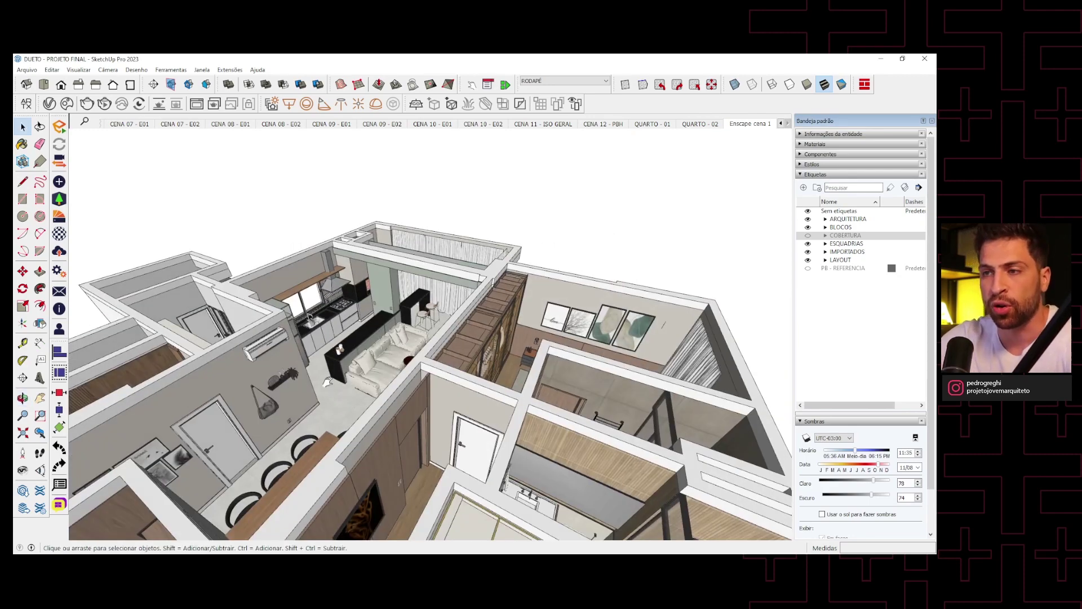
{"action": "scroll", "coordinate": [327, 381], "scroll_direction": "down", "scroll_amount": 3}
{"action": "middle_click_drag", "start_coordinate": [327, 381], "coordinate": [447, 338]}
{"action": "scroll", "coordinate": [446, 338], "scroll_direction": "up", "scroll_amount": 3}
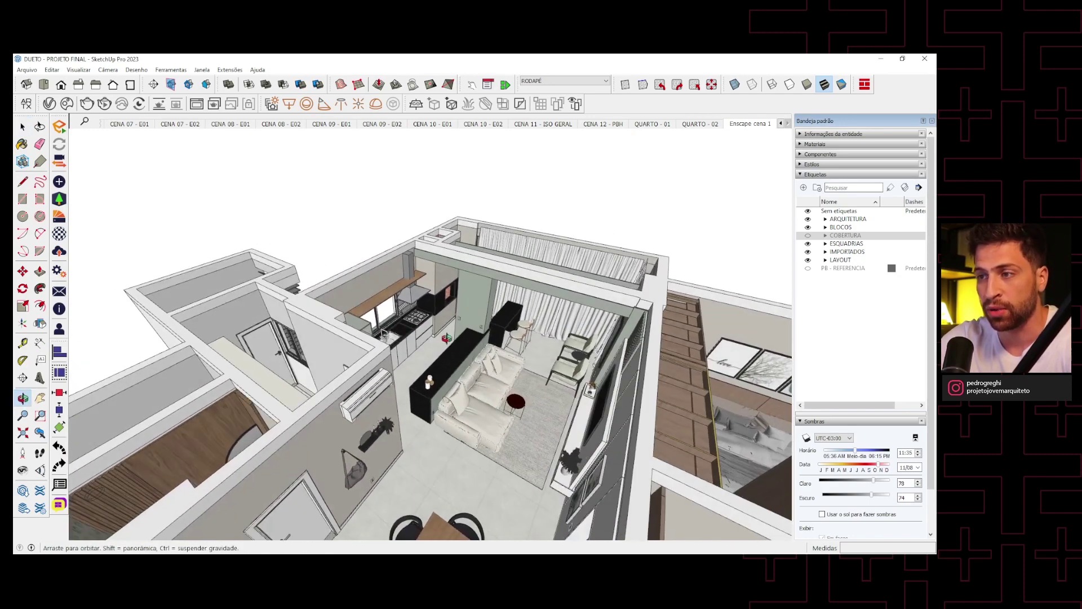
{"action": "scroll", "coordinate": [449, 334], "scroll_direction": "down", "scroll_amount": 3}
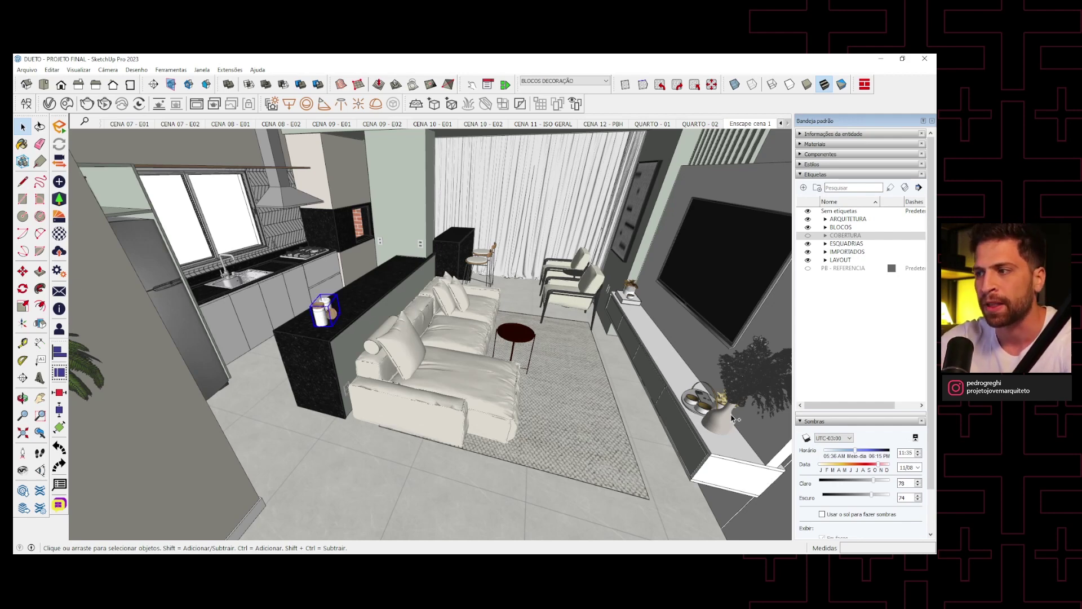
Select the sideboard plant vase and bowl to confirm their BLOCOS DECORAÇÃO tag
{"action": "left_click", "coordinate": [712, 410], "text": "shift"}
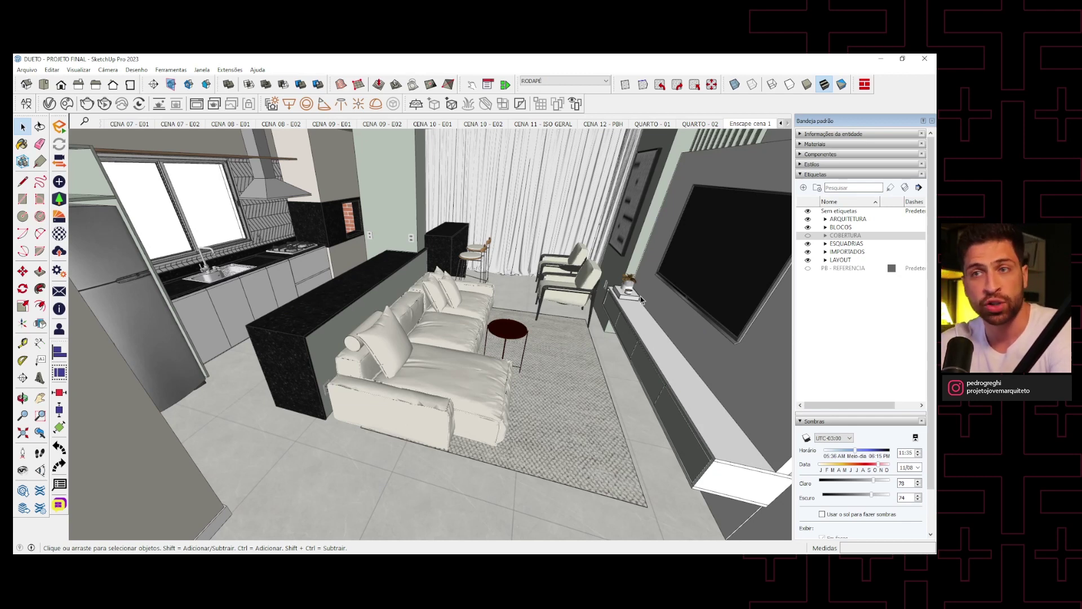
{"action": "left_click", "coordinate": [641, 299]}
{"action": "scroll", "coordinate": [641, 299], "scroll_direction": "up", "scroll_amount": 2}
{"action": "scroll", "coordinate": [631, 316], "scroll_direction": "up", "scroll_amount": 3}
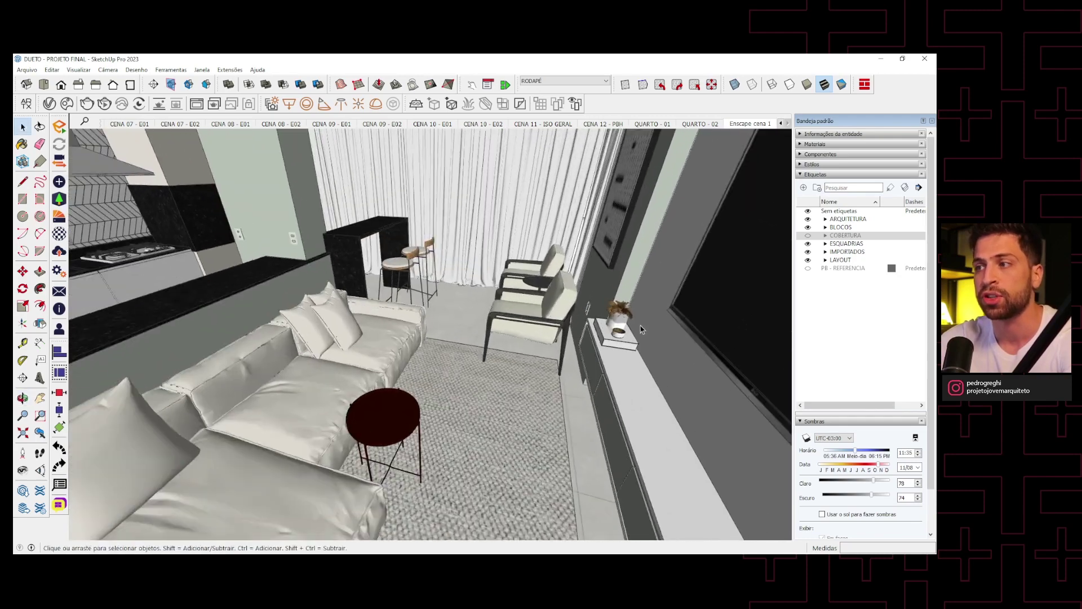
{"action": "scroll", "coordinate": [620, 334], "scroll_direction": "up", "scroll_amount": 2}
{"action": "scroll", "coordinate": [604, 313], "scroll_direction": "down", "scroll_amount": 5}
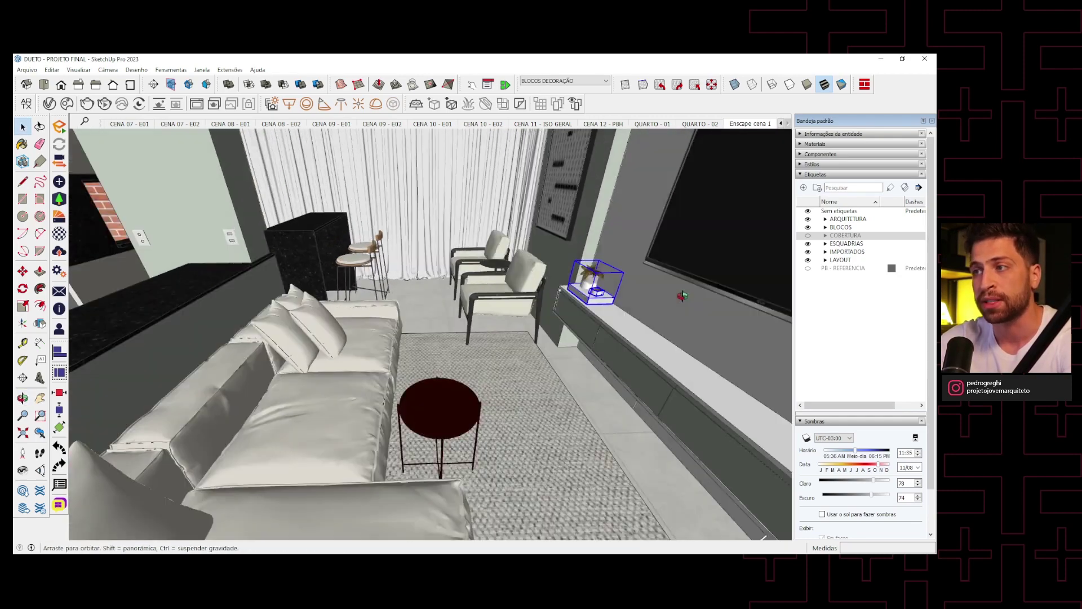
Orbit and zoom past the sofa and sideboard to the kitchen and entry wall shelf
{"action": "middle_click_drag", "start_coordinate": [603, 313], "coordinate": [567, 293]}
{"action": "middle_click_drag", "start_coordinate": [555, 248], "coordinate": [558, 374]}
{"action": "scroll", "coordinate": [558, 375], "scroll_direction": "up", "scroll_amount": 3}
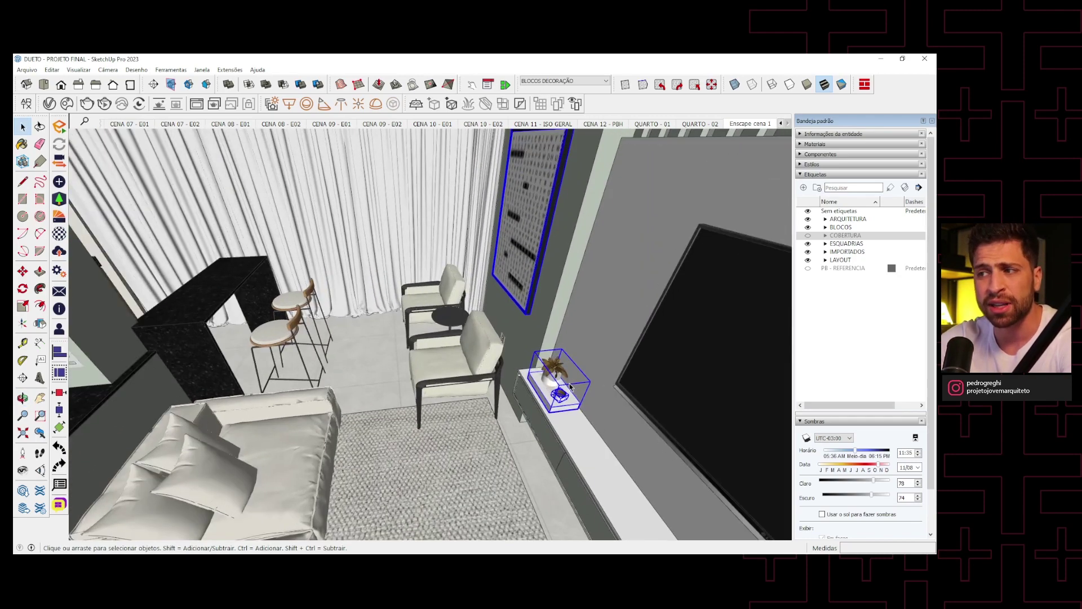
{"action": "scroll", "coordinate": [560, 396], "scroll_direction": "up", "scroll_amount": 2}
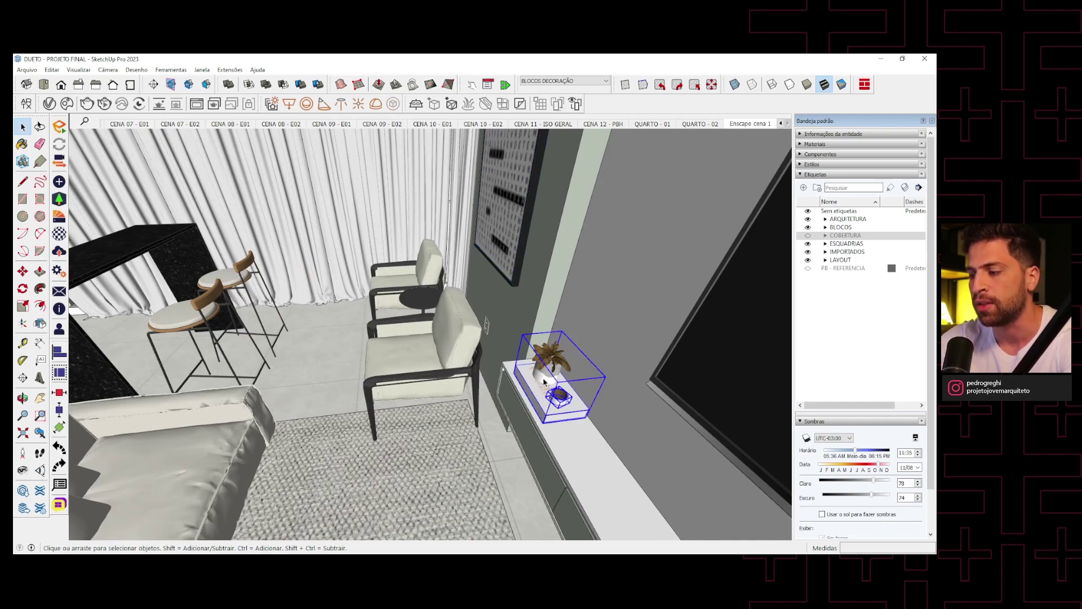
{"action": "scroll", "coordinate": [512, 376], "scroll_direction": "down", "scroll_amount": 3}
{"action": "scroll", "coordinate": [512, 376], "scroll_direction": "down", "scroll_amount": 2}
{"action": "scroll", "coordinate": [512, 377], "scroll_direction": "down", "scroll_amount": 2}
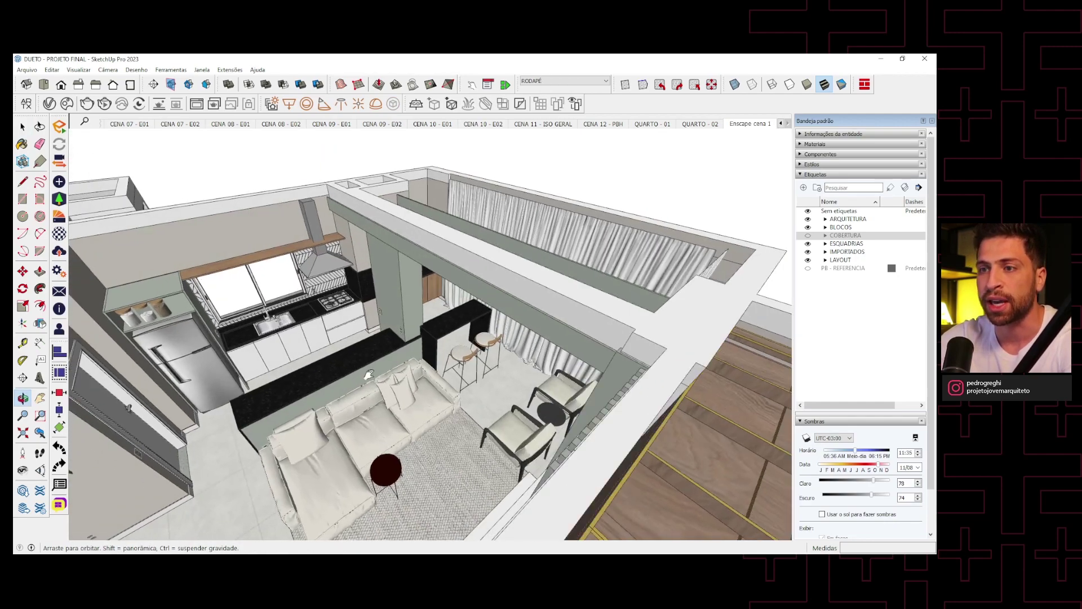
{"action": "middle_click_drag", "start_coordinate": [512, 377], "coordinate": [279, 319]}
{"action": "scroll", "coordinate": [293, 299], "scroll_direction": "up", "scroll_amount": 3}
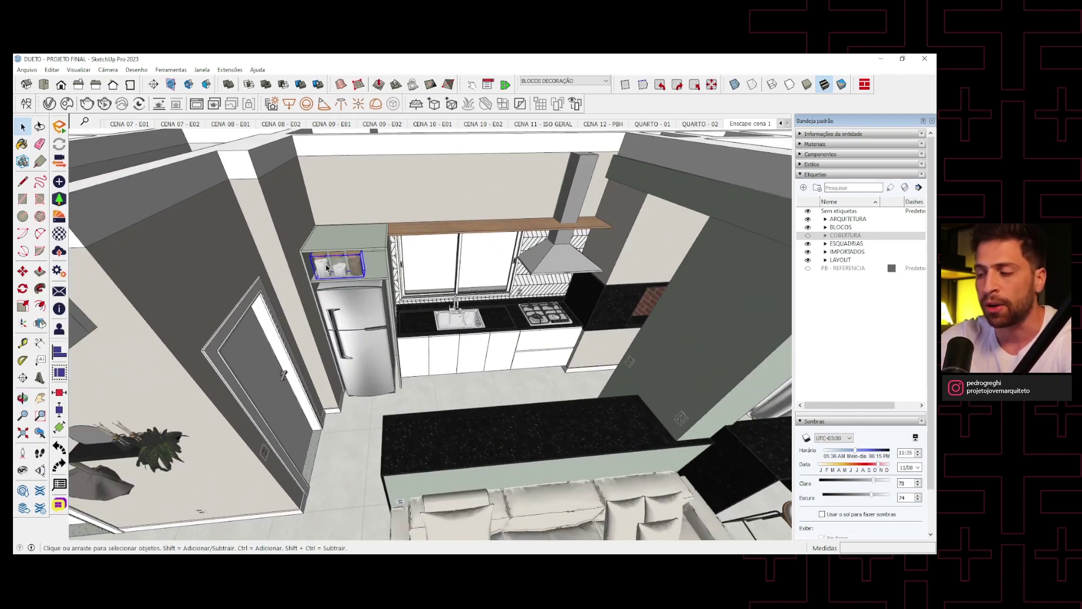
{"action": "mouse_move", "coordinate": [327, 268]}
{"action": "middle_mouse_down"}
{"action": "mouse_move", "coordinate": [244, 282]}
{"action": "mouse_move", "coordinate": [395, 265]}
{"action": "middle_mouse_up"}
Delete the entry wall shelf with its vases and hanging plant, then orbit back out
{"action": "scroll", "coordinate": [244, 281], "scroll_direction": "up", "scroll_amount": 3}
{"action": "left_click", "coordinate": [445, 282]}
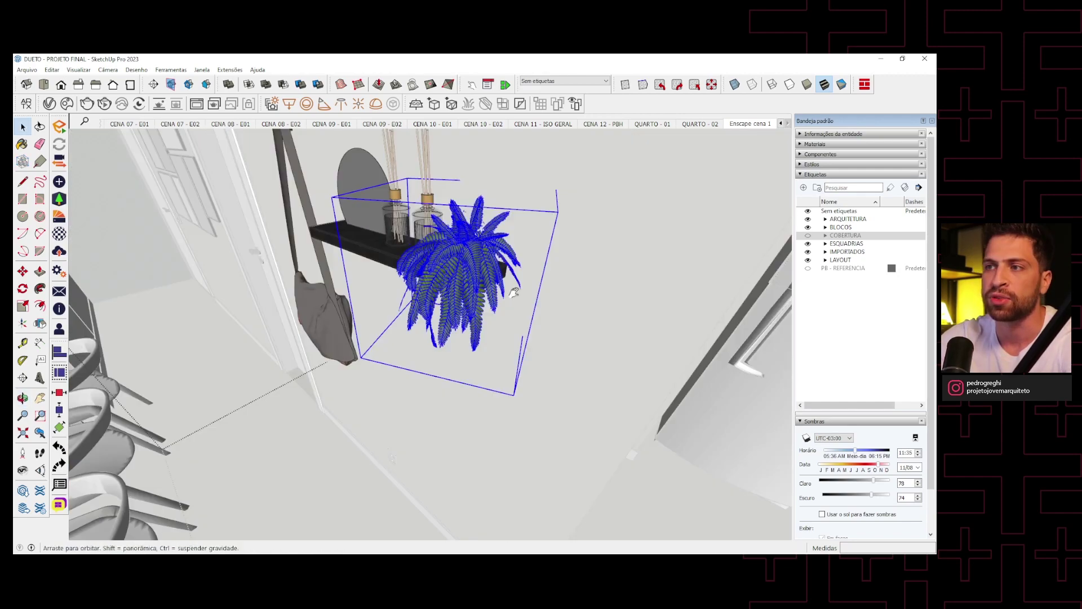
{"action": "scroll", "coordinate": [467, 247], "scroll_direction": "up", "scroll_amount": 3}
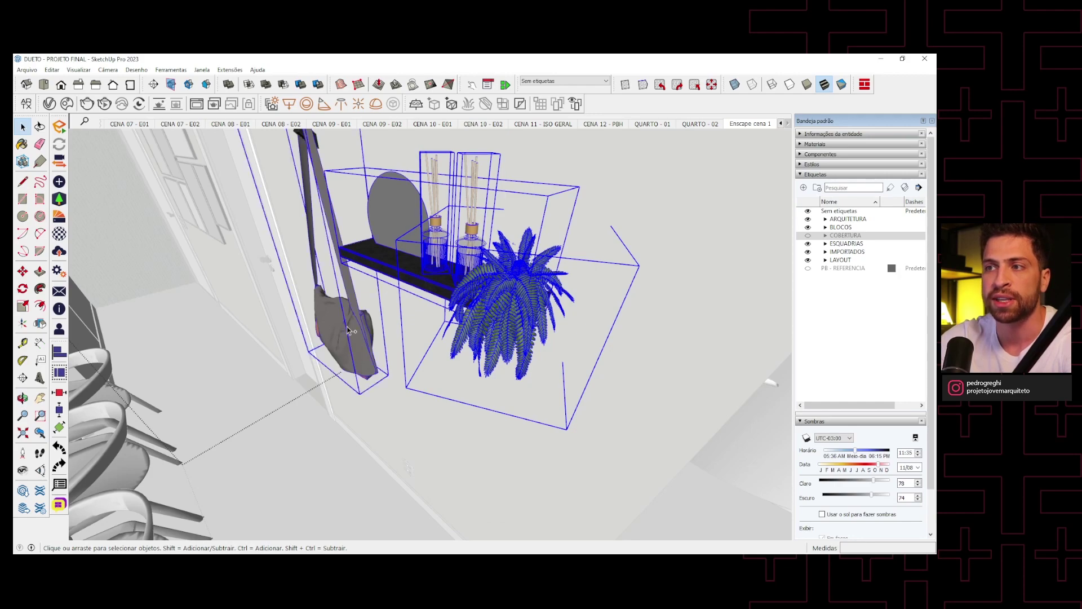
{"action": "key", "text": "Delete"}
{"action": "mouse_move", "coordinate": [390, 295]}
{"action": "middle_mouse_down"}
{"action": "mouse_move", "coordinate": [428, 253]}
{"action": "mouse_move", "coordinate": [454, 269]}
{"action": "mouse_move", "coordinate": [389, 273]}
{"action": "mouse_move", "coordinate": [617, 327]}
{"action": "mouse_move", "coordinate": [698, 306]}
{"action": "middle_mouse_up"}
{"action": "scroll", "coordinate": [389, 273], "scroll_direction": "down", "scroll_amount": 5}
{"action": "scroll", "coordinate": [389, 273], "scroll_direction": "down", "scroll_amount": 4}
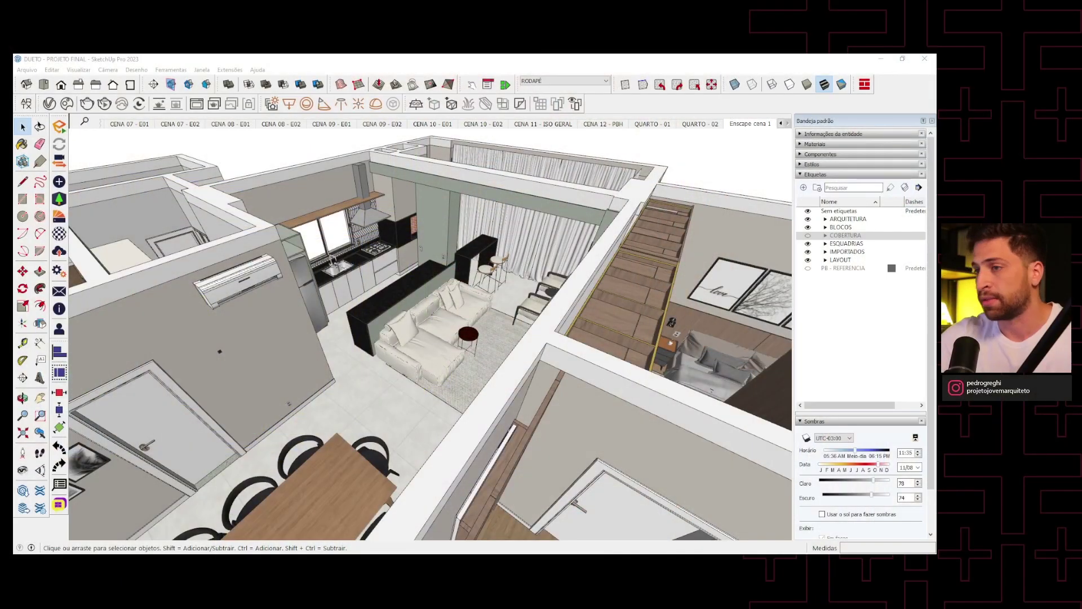
Delete the sofa, rug, armchairs, bar stools and wall picture from the living room
{"action": "scroll", "coordinate": [470, 357], "scroll_direction": "up", "scroll_amount": 1}
{"action": "scroll", "coordinate": [471, 357], "scroll_direction": "up", "scroll_amount": 4}
{"action": "left_click", "coordinate": [444, 344]}
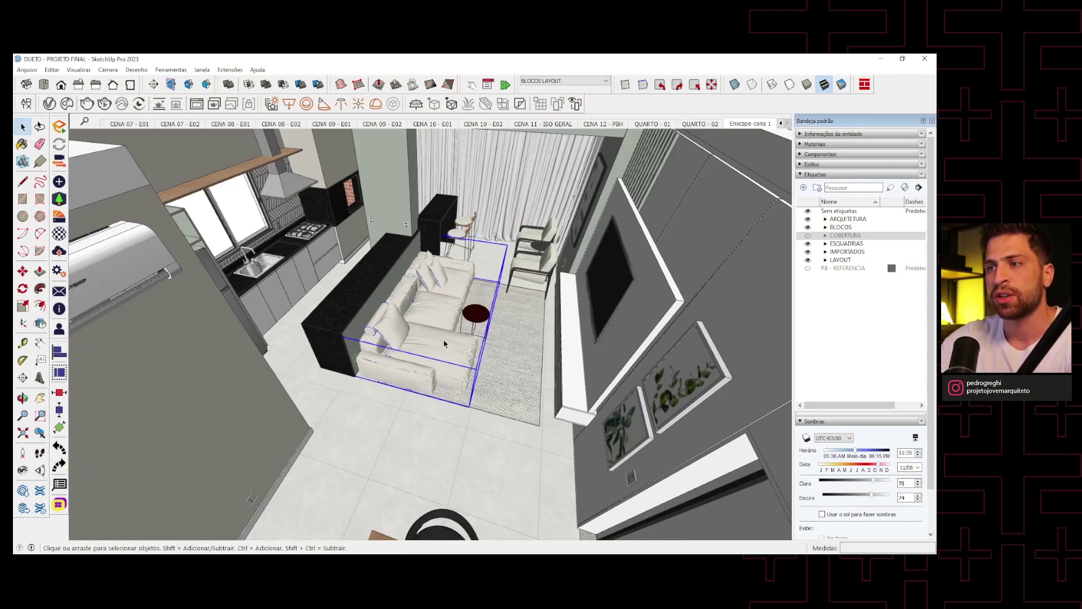
{"action": "left_click", "coordinate": [537, 386], "text": "shift"}
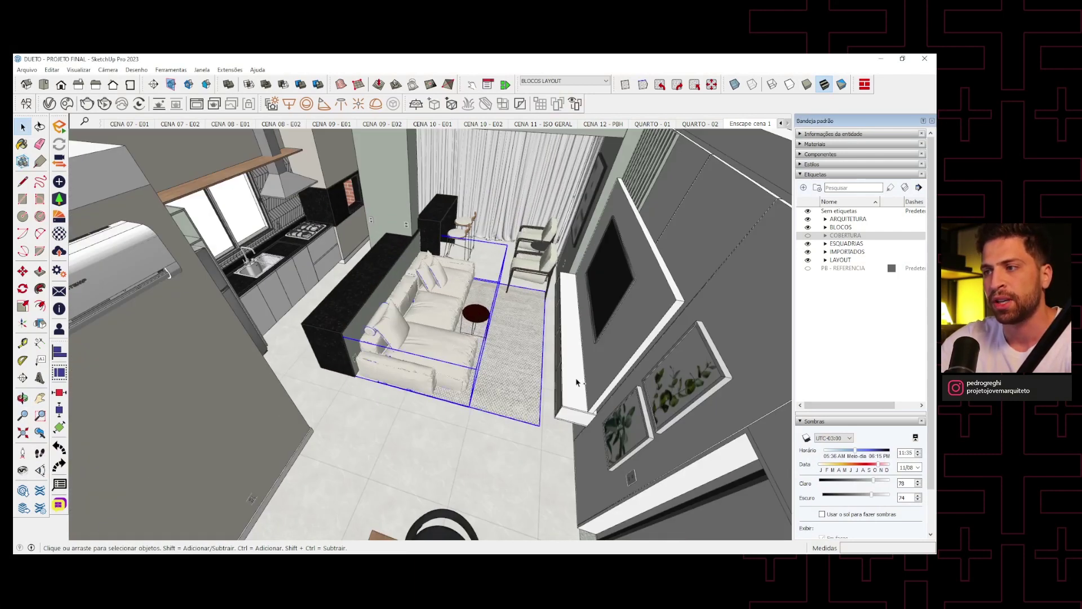
{"action": "scroll", "coordinate": [536, 244], "scroll_direction": "up", "scroll_amount": 3}
{"action": "left_click", "coordinate": [535, 244], "text": "shift"}
{"action": "left_click", "coordinate": [408, 233], "text": "shift"}
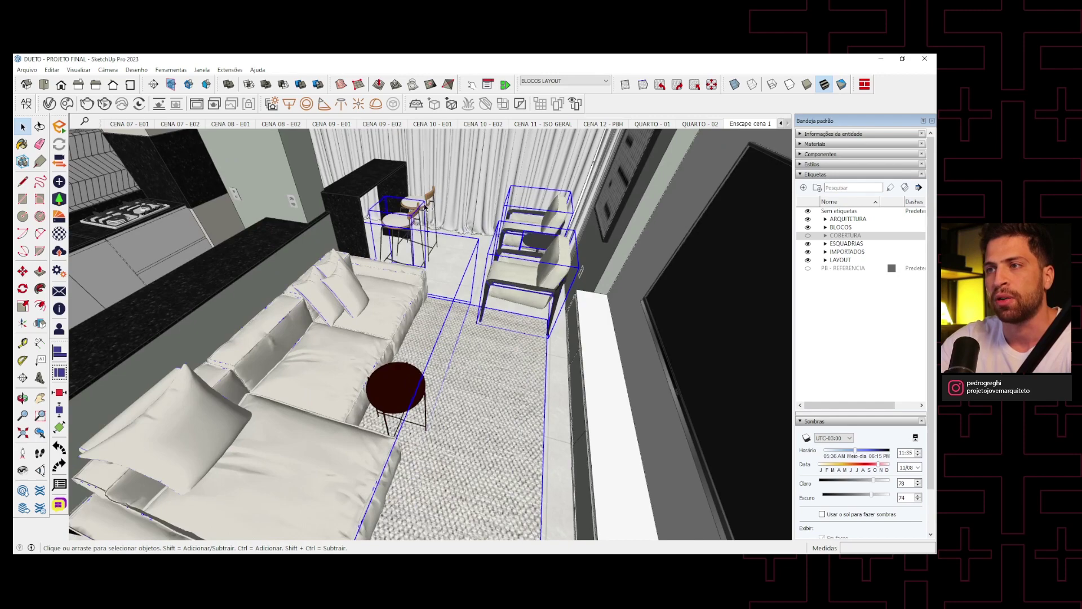
{"action": "middle_click_drag", "start_coordinate": [417, 231], "coordinate": [609, 204]}
{"action": "left_click", "coordinate": [610, 219], "text": "shift"}
{"action": "scroll", "coordinate": [610, 218], "scroll_direction": "down", "scroll_amount": 3}
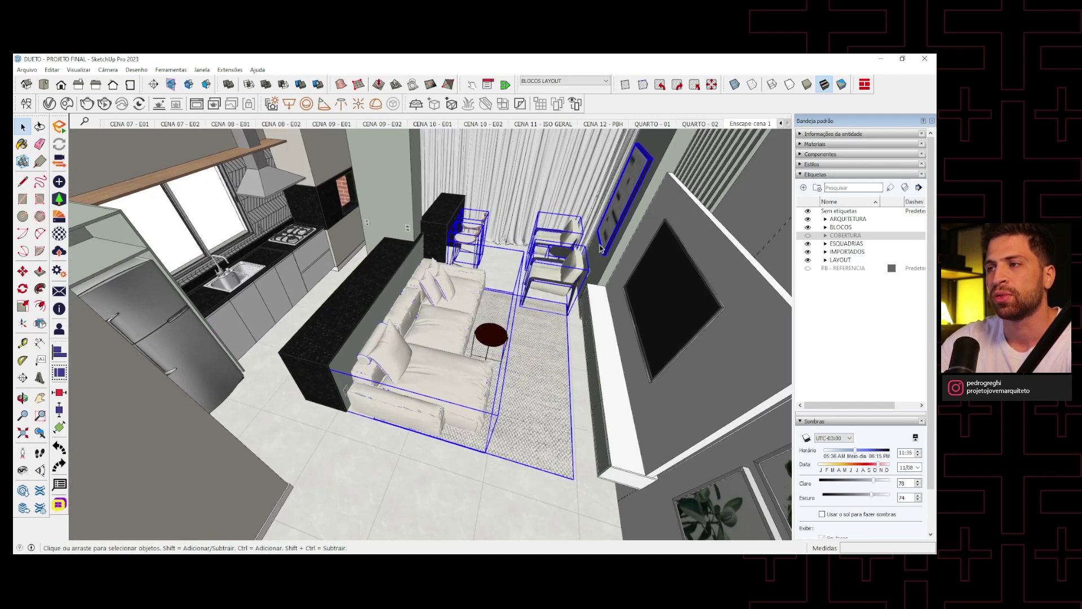
{"action": "key", "text": "Delete"}
Select the kitchen cooktop and inspect the kitchen from a higher angle
{"action": "scroll", "coordinate": [355, 232], "scroll_direction": "up", "scroll_amount": 3}
{"action": "scroll", "coordinate": [352, 243], "scroll_direction": "up", "scroll_amount": 3}
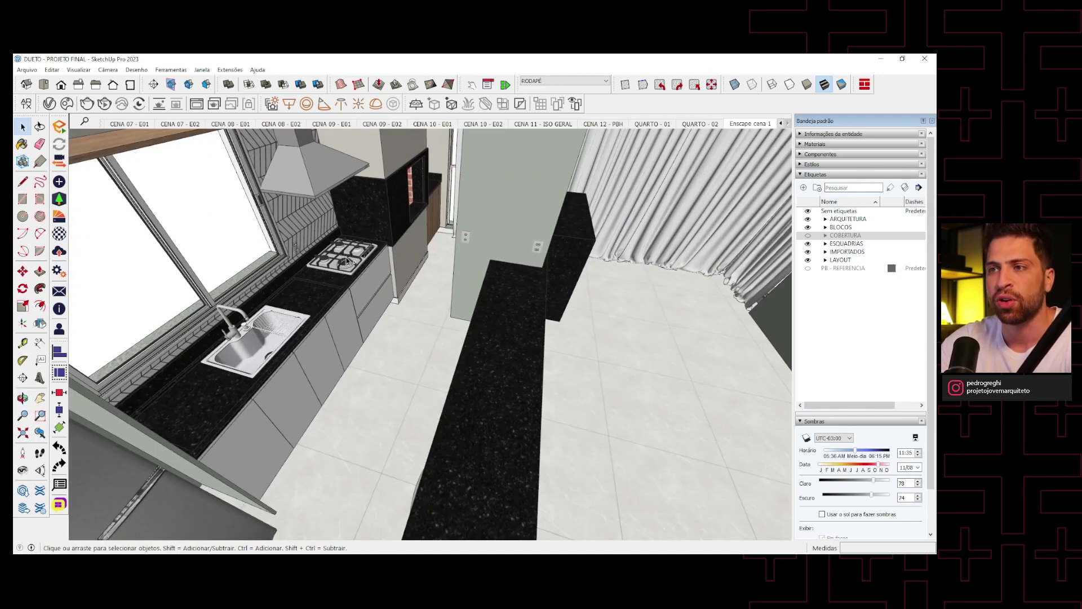
{"action": "left_click", "coordinate": [347, 258]}
{"action": "scroll", "coordinate": [350, 256], "scroll_direction": "up", "scroll_amount": 2}
{"action": "scroll", "coordinate": [406, 260], "scroll_direction": "down", "scroll_amount": 3}
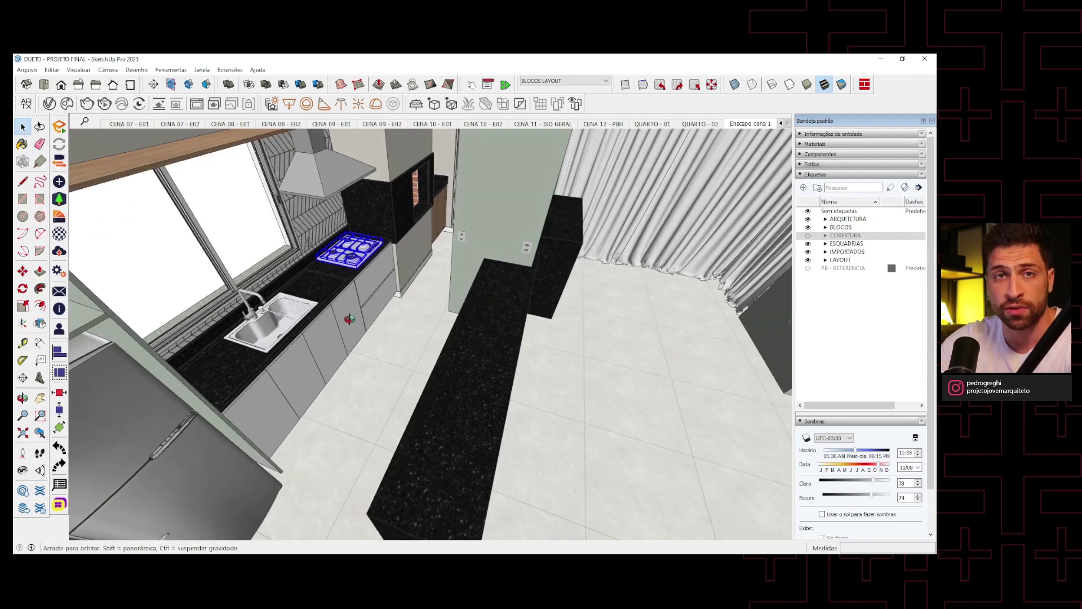
{"action": "middle_click_drag", "start_coordinate": [406, 260], "coordinate": [391, 247]}
{"action": "scroll", "coordinate": [316, 282], "scroll_direction": "up", "scroll_amount": 1}
{"action": "scroll", "coordinate": [237, 321], "scroll_direction": "up", "scroll_amount": 2}
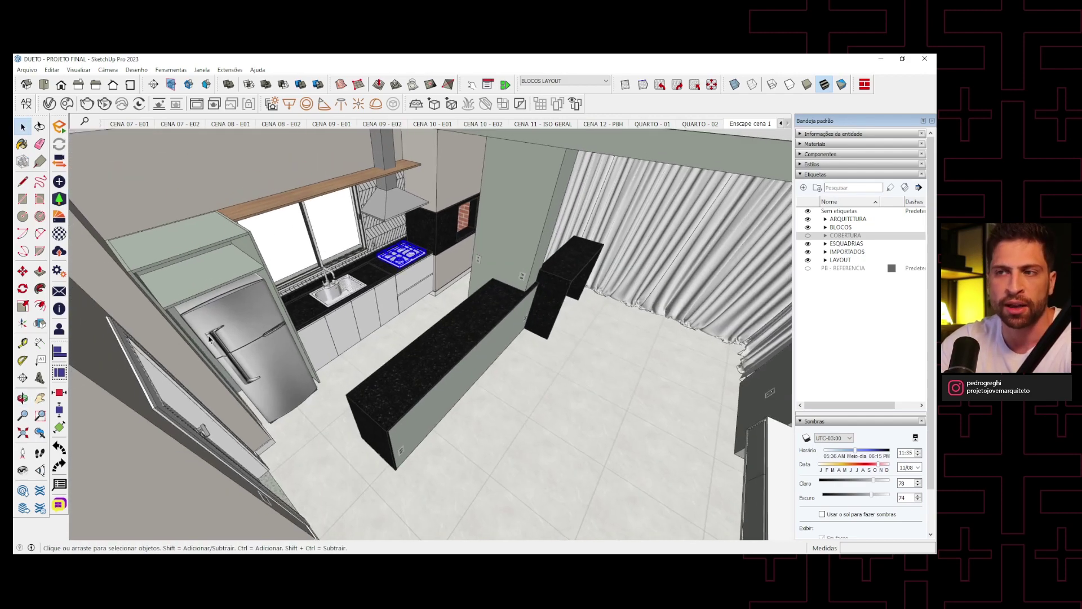
{"action": "scroll", "coordinate": [252, 320], "scroll_direction": "up", "scroll_amount": 2}
{"action": "scroll", "coordinate": [258, 306], "scroll_direction": "down", "scroll_amount": 3}
{"action": "left_click", "coordinate": [296, 327]}
{"action": "mouse_move", "coordinate": [296, 327]}
{"action": "middle_mouse_down"}
{"action": "mouse_move", "coordinate": [395, 350]}
{"action": "mouse_move", "coordinate": [470, 384]}
{"action": "mouse_move", "coordinate": [428, 316]}
{"action": "mouse_move", "coordinate": [509, 297]}
{"action": "mouse_move", "coordinate": [535, 248]}
{"action": "mouse_move", "coordinate": [588, 353]}
{"action": "mouse_move", "coordinate": [540, 293]}
{"action": "middle_mouse_up"}
{"action": "scroll", "coordinate": [471, 384], "scroll_direction": "up", "scroll_amount": 3}
{"action": "scroll", "coordinate": [471, 384], "scroll_direction": "down", "scroll_amount": 3}
Select the curtain, then the hallway wall picture frames to inspect them
{"action": "key", "text": "space"}
{"action": "left_click", "coordinate": [544, 297]}
{"action": "scroll", "coordinate": [544, 297], "scroll_direction": "down", "scroll_amount": 3}
{"action": "scroll", "coordinate": [534, 237], "scroll_direction": "up", "scroll_amount": 2}
{"action": "left_click", "coordinate": [534, 237]}
{"action": "scroll", "coordinate": [568, 311], "scroll_direction": "up", "scroll_amount": 2}
{"action": "left_click", "coordinate": [567, 311]}
{"action": "scroll", "coordinate": [567, 310], "scroll_direction": "down", "scroll_amount": 2}
{"action": "scroll", "coordinate": [590, 359], "scroll_direction": "up", "scroll_amount": 4}
{"action": "scroll", "coordinate": [564, 322], "scroll_direction": "down", "scroll_amount": 3}
Select the hallway picture frames and orbit to an overhead view of the apartment
{"action": "left_click", "coordinate": [540, 293]}
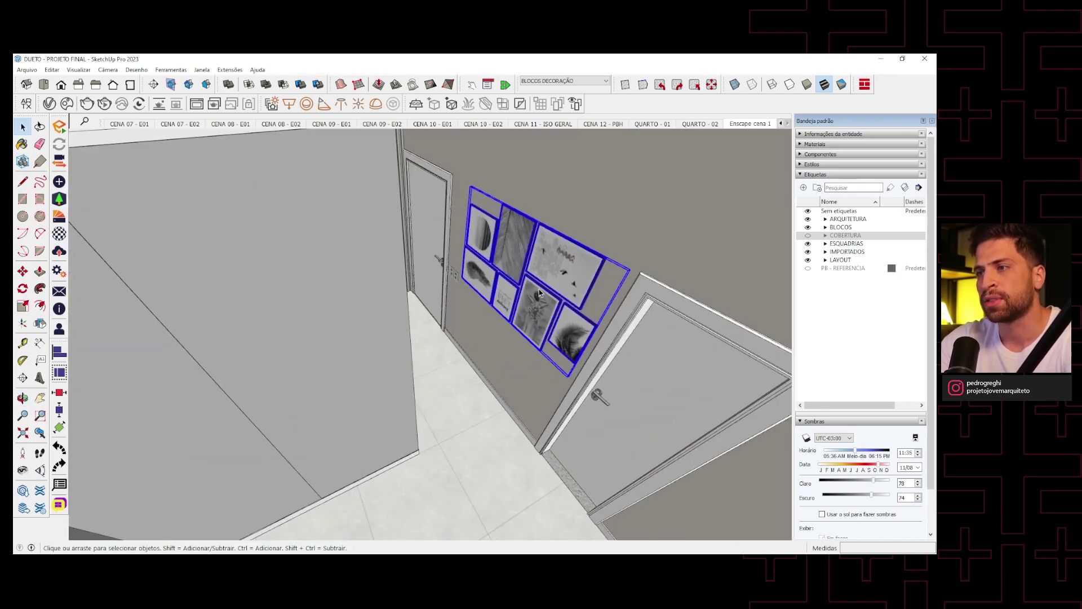
{"action": "scroll", "coordinate": [540, 296], "scroll_direction": "down", "scroll_amount": 2}
{"action": "scroll", "coordinate": [476, 346], "scroll_direction": "down", "scroll_amount": 3}
{"action": "mouse_move", "coordinate": [476, 345]}
{"action": "middle_mouse_down"}
{"action": "mouse_move", "coordinate": [371, 322]}
{"action": "mouse_move", "coordinate": [214, 262]}
{"action": "middle_mouse_up"}
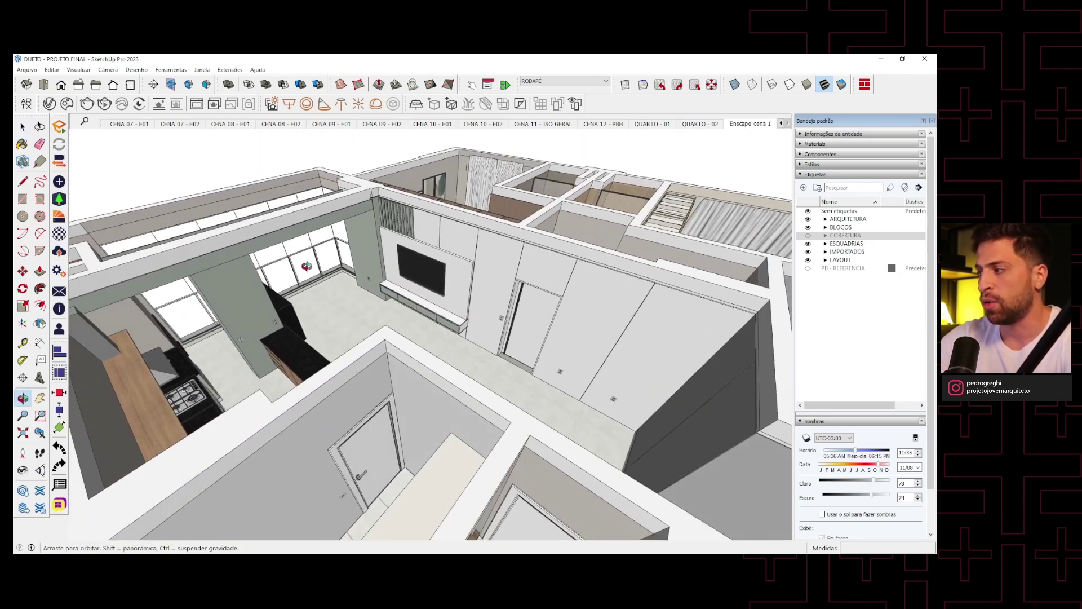
{"action": "scroll", "coordinate": [404, 282], "scroll_direction": "up", "scroll_amount": 2}
{"action": "scroll", "coordinate": [404, 283], "scroll_direction": "up", "scroll_amount": 2}
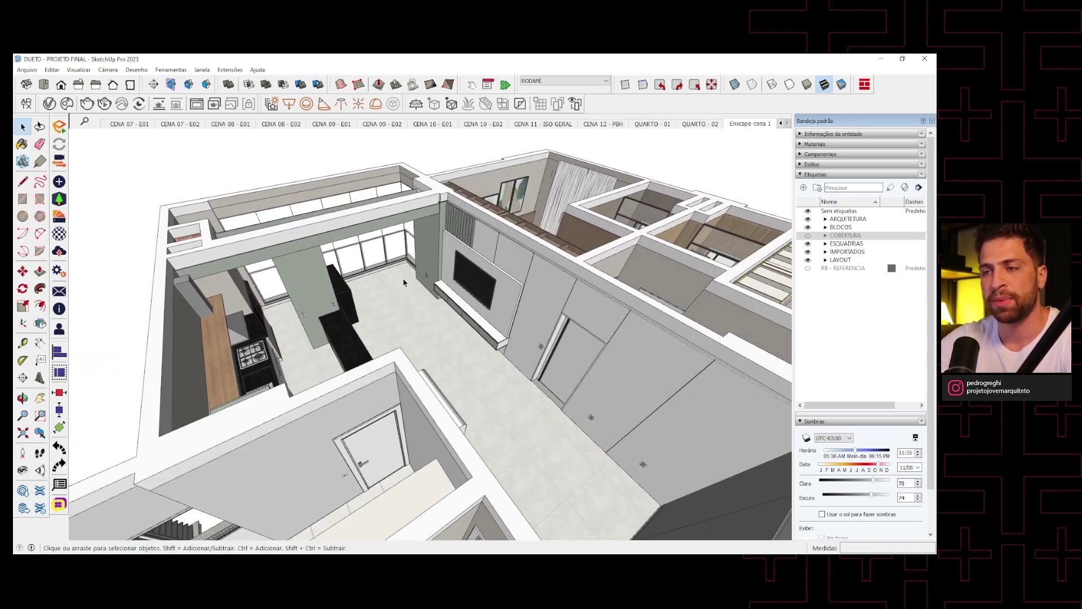
Orbit and zoom around the bedroom, closet and corridor toward the bathroom
{"action": "mouse_move", "coordinate": [548, 274]}
{"action": "middle_mouse_down"}
{"action": "mouse_move", "coordinate": [251, 355]}
{"action": "mouse_move", "coordinate": [547, 381]}
{"action": "mouse_move", "coordinate": [381, 291]}
{"action": "middle_mouse_up"}
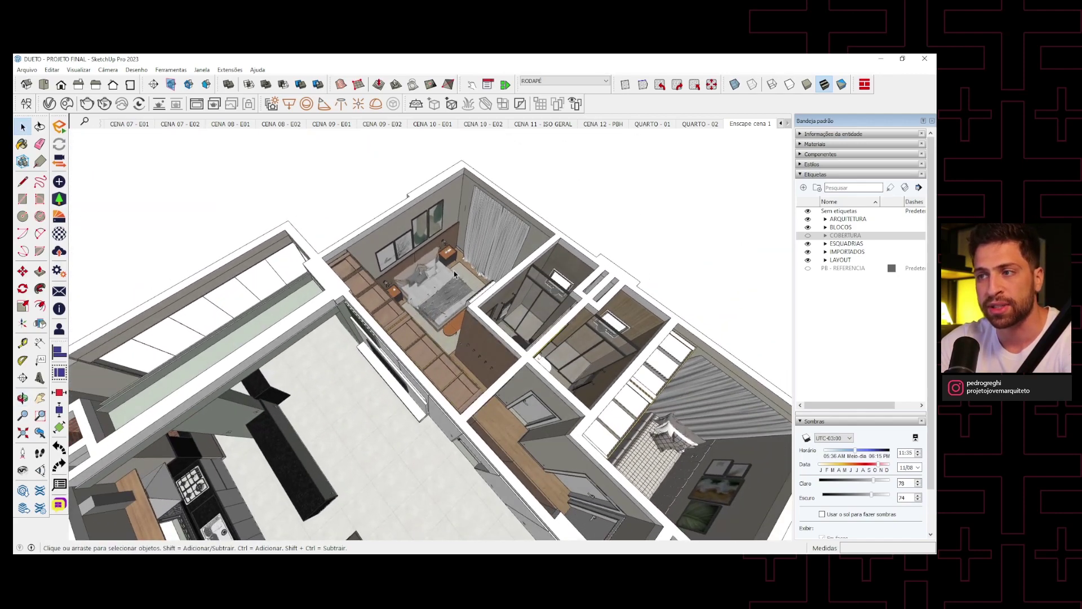
{"action": "scroll", "coordinate": [380, 291], "scroll_direction": "up", "scroll_amount": 4}
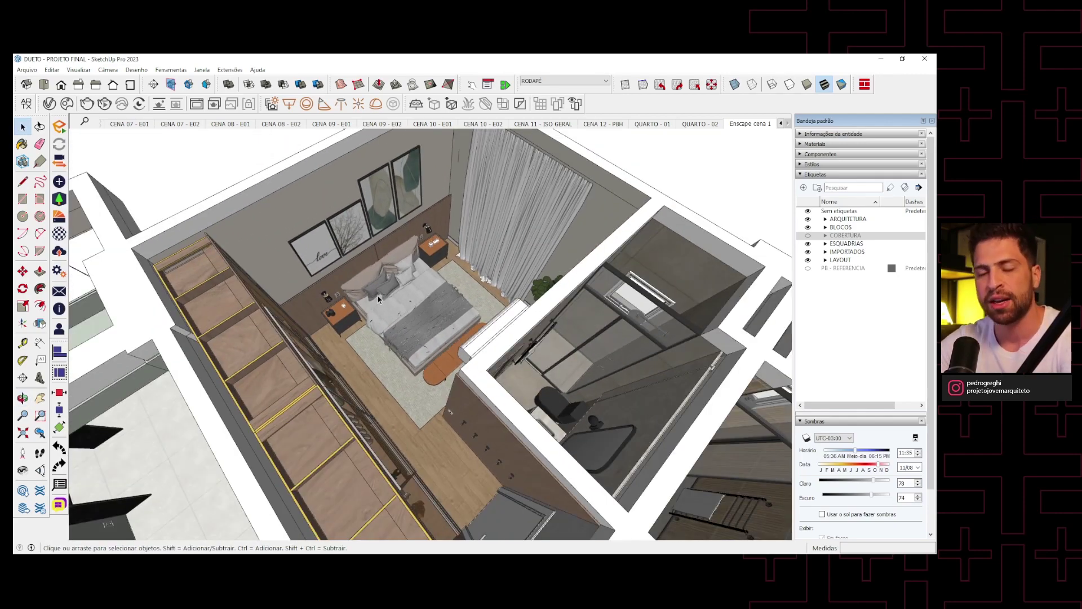
{"action": "scroll", "coordinate": [378, 299], "scroll_direction": "down", "scroll_amount": 5}
{"action": "middle_click_drag", "start_coordinate": [378, 299], "coordinate": [301, 253]}
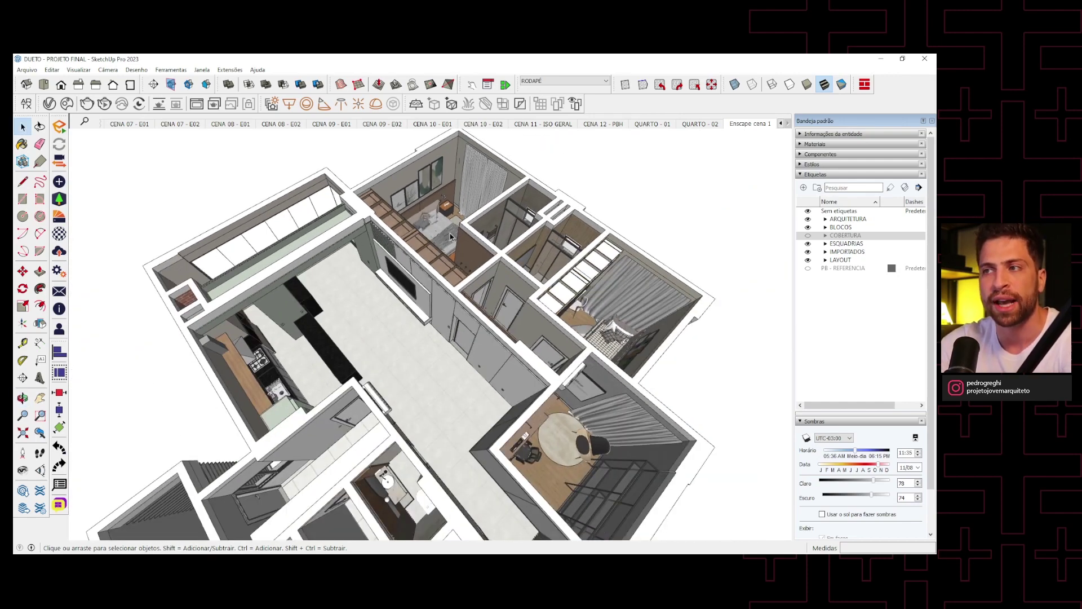
{"action": "scroll", "coordinate": [450, 233], "scroll_direction": "up", "scroll_amount": 5}
{"action": "mouse_move", "coordinate": [450, 234]}
{"action": "middle_mouse_down"}
{"action": "mouse_move", "coordinate": [433, 263]}
{"action": "mouse_move", "coordinate": [445, 326]}
{"action": "middle_mouse_up"}
{"action": "scroll", "coordinate": [433, 264], "scroll_direction": "down", "scroll_amount": 5}
{"action": "scroll", "coordinate": [446, 326], "scroll_direction": "up", "scroll_amount": 5}
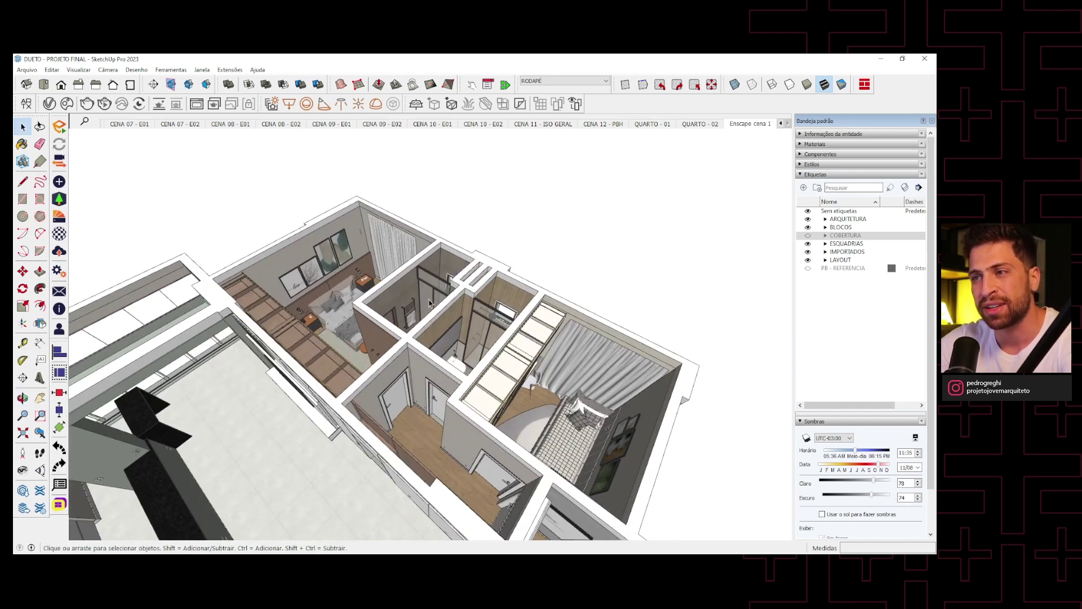
Delete the bathroom shower glass and select the bathroom group
{"action": "left_click", "coordinate": [430, 304]}
{"action": "key", "text": "Delete"}
{"action": "left_click", "coordinate": [495, 317]}
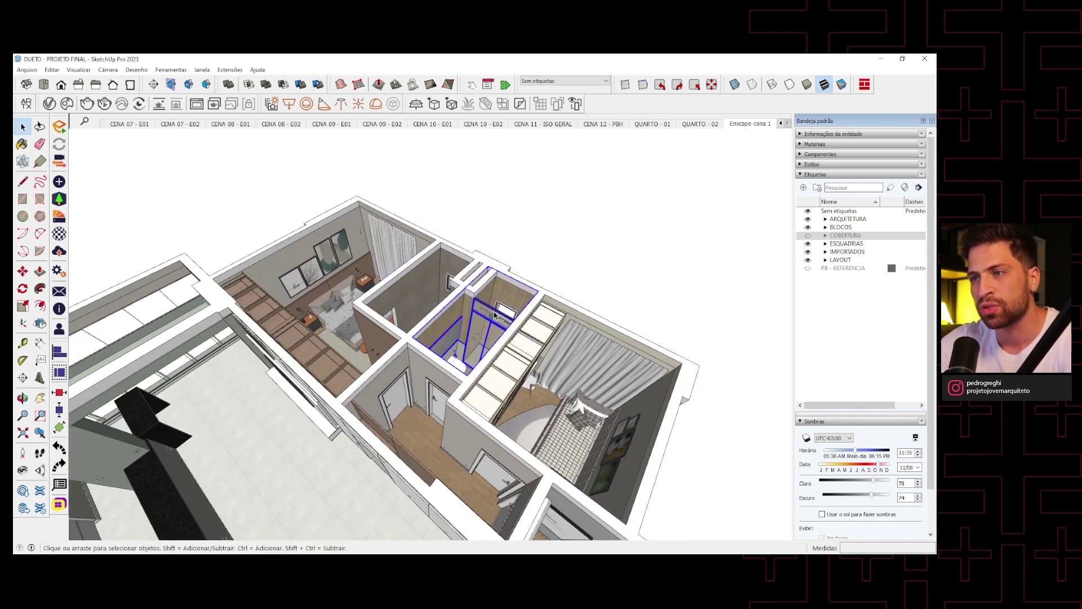
{"action": "key", "text": "Escape"}
{"action": "scroll", "coordinate": [495, 315], "scroll_direction": "down", "scroll_amount": 3}
Orbit from a wide model overview down to a close top-down view of the bedroom bed
{"action": "mouse_move", "coordinate": [495, 314]}
{"action": "middle_mouse_down"}
{"action": "mouse_move", "coordinate": [482, 301]}
{"action": "mouse_move", "coordinate": [372, 406]}
{"action": "middle_mouse_up"}
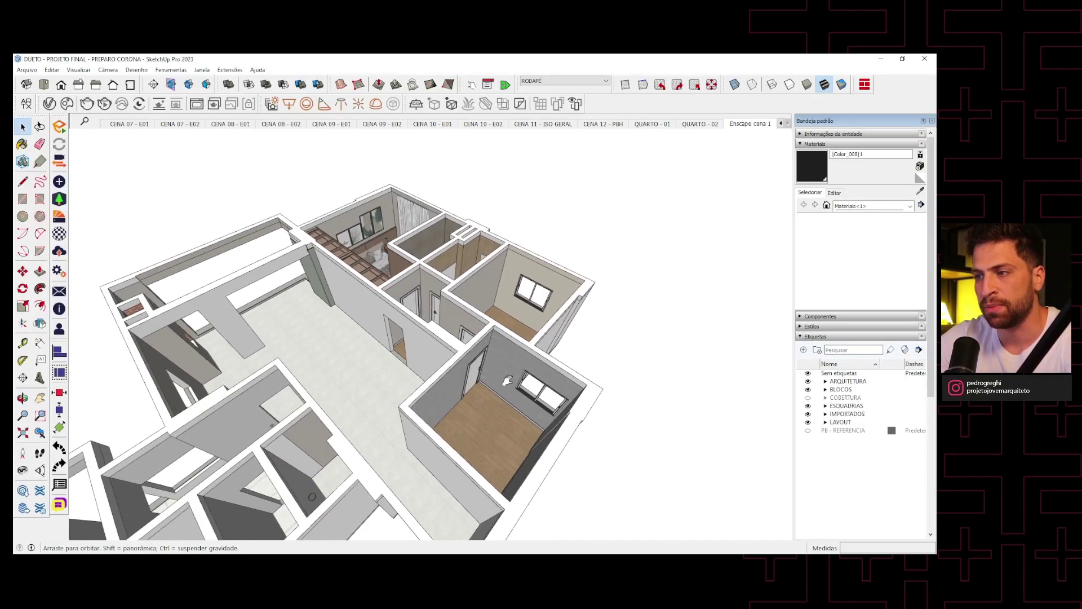
{"action": "scroll", "coordinate": [361, 418], "scroll_direction": "up", "scroll_amount": 2}
{"action": "middle_click_drag", "start_coordinate": [398, 359], "coordinate": [569, 358]}
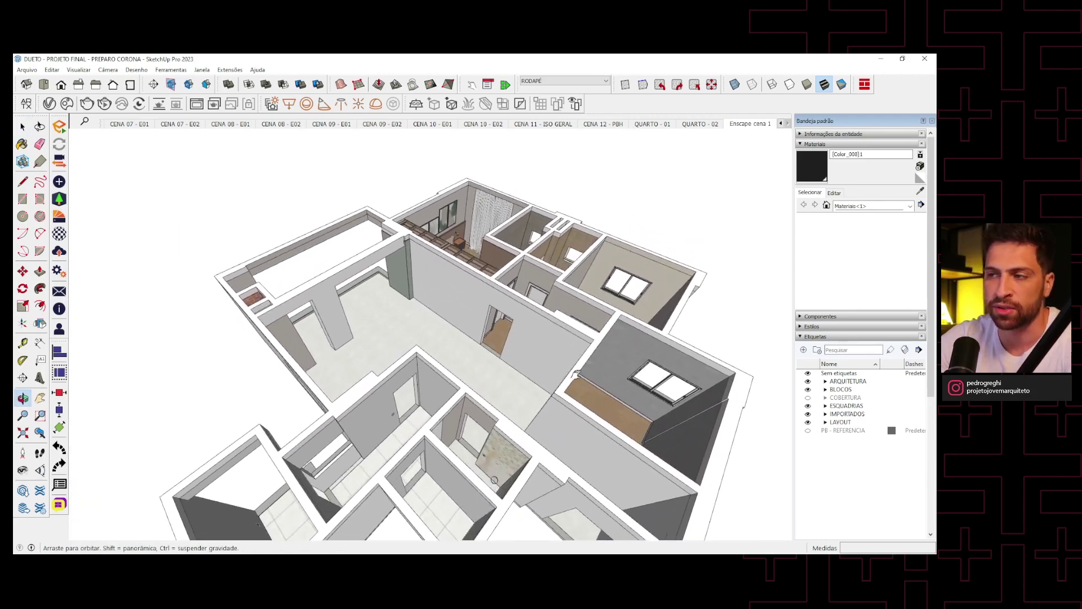
{"action": "scroll", "coordinate": [523, 265], "scroll_direction": "up", "scroll_amount": 3}
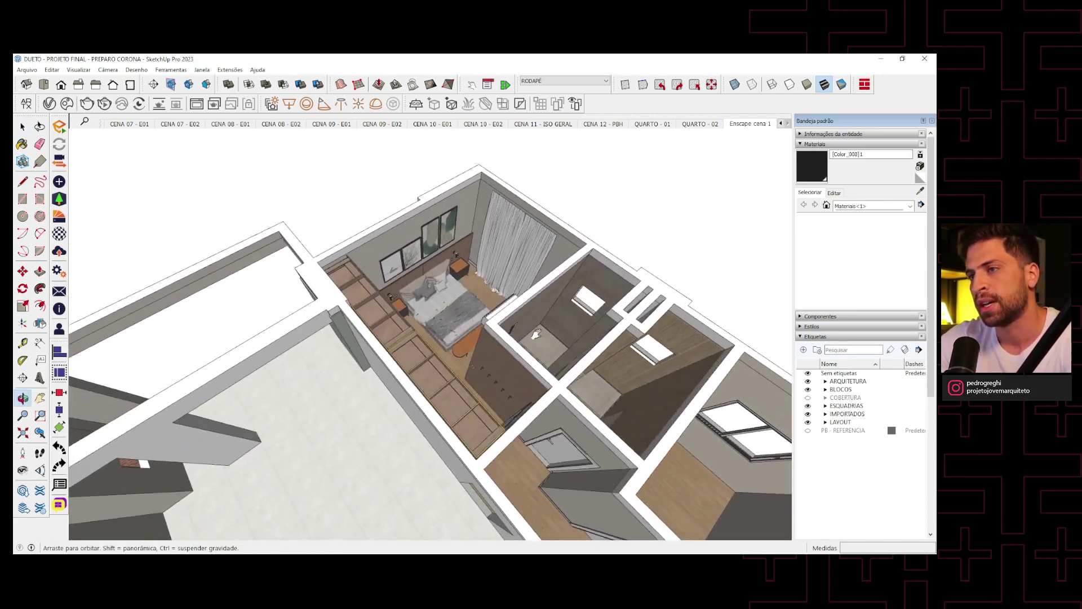
{"action": "mouse_move", "coordinate": [523, 266]}
{"action": "middle_mouse_down"}
{"action": "mouse_move", "coordinate": [505, 347]}
{"action": "mouse_move", "coordinate": [519, 323]}
{"action": "mouse_move", "coordinate": [495, 256]}
{"action": "mouse_move", "coordinate": [424, 405]}
{"action": "middle_mouse_up"}
{"action": "scroll", "coordinate": [505, 346], "scroll_direction": "up", "scroll_amount": 3}
{"action": "scroll", "coordinate": [505, 347], "scroll_direction": "down", "scroll_amount": 3}
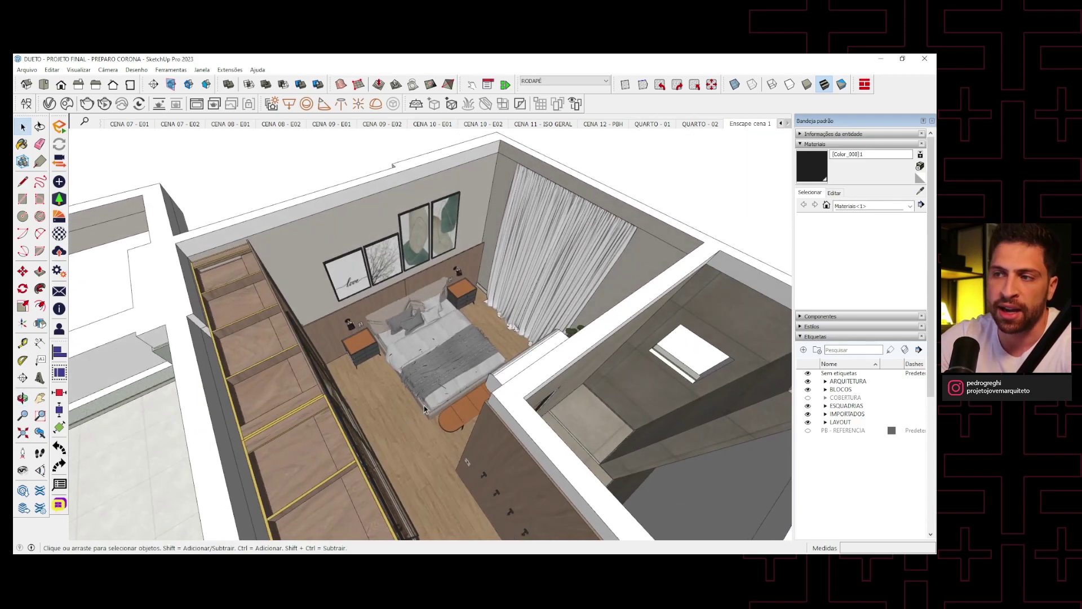
{"action": "mouse_move", "coordinate": [406, 357]}
{"action": "middle_mouse_down"}
{"action": "mouse_move", "coordinate": [484, 332]}
{"action": "mouse_move", "coordinate": [301, 330]}
{"action": "mouse_move", "coordinate": [375, 343]}
{"action": "mouse_move", "coordinate": [424, 390]}
{"action": "middle_mouse_up"}
Select the bed, bench, grey throw, pillows, bedding and bed frame, then orbit wider
{"action": "scroll", "coordinate": [425, 392], "scroll_direction": "up", "scroll_amount": 3}
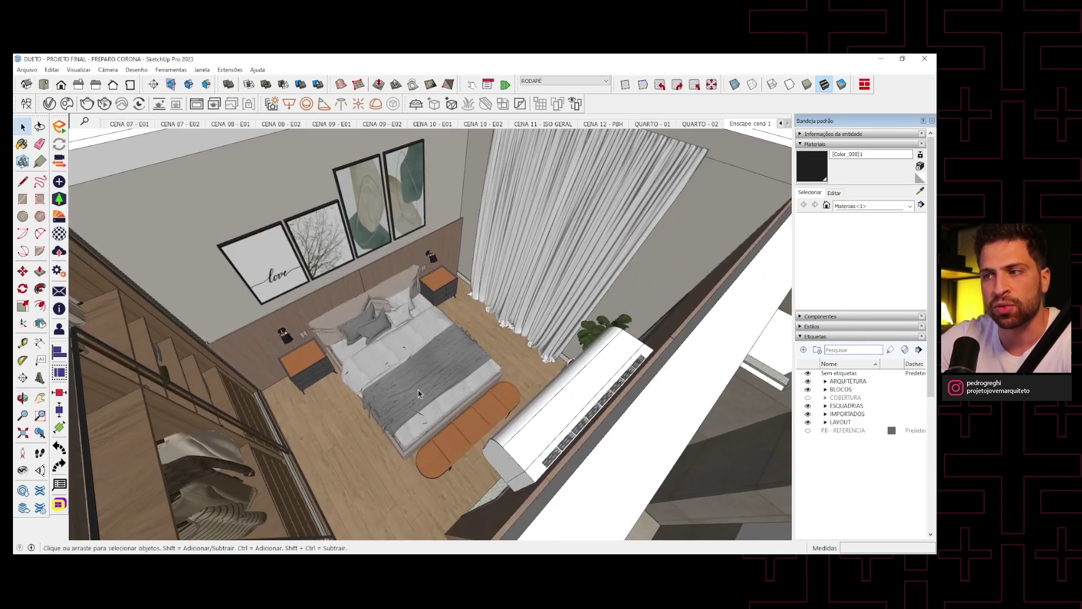
{"action": "scroll", "coordinate": [427, 398], "scroll_direction": "up", "scroll_amount": 2}
{"action": "left_click", "coordinate": [413, 393]}
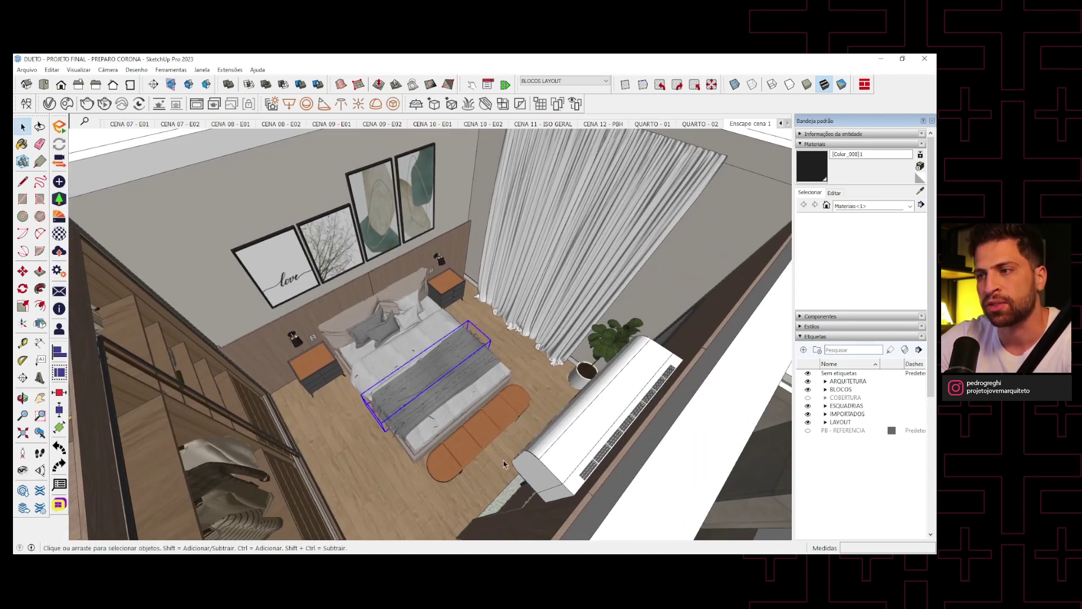
{"action": "left_click", "coordinate": [466, 443], "text": "shift"}
{"action": "left_click", "coordinate": [426, 417], "text": "shift"}
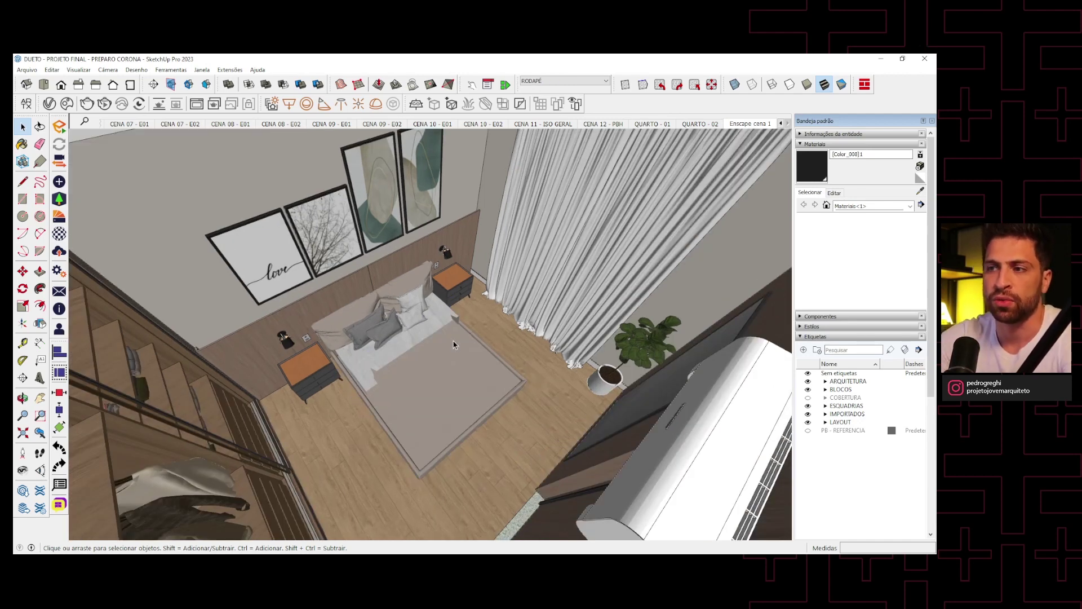
{"action": "left_click", "coordinate": [373, 337]}
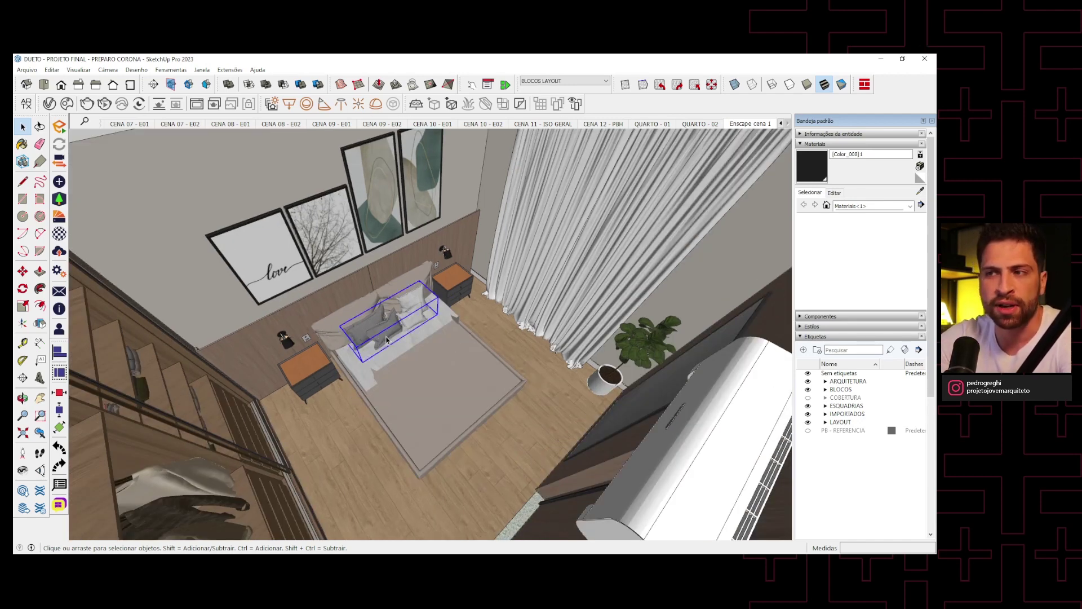
{"action": "left_click", "coordinate": [365, 390], "text": "shift"}
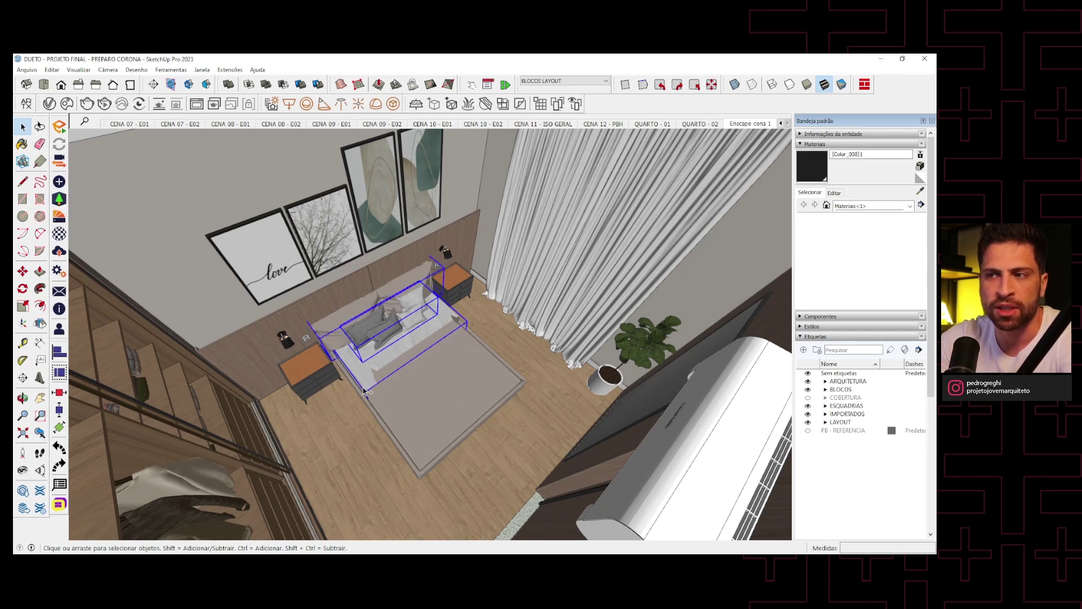
{"action": "left_click", "coordinate": [371, 409], "text": "shift"}
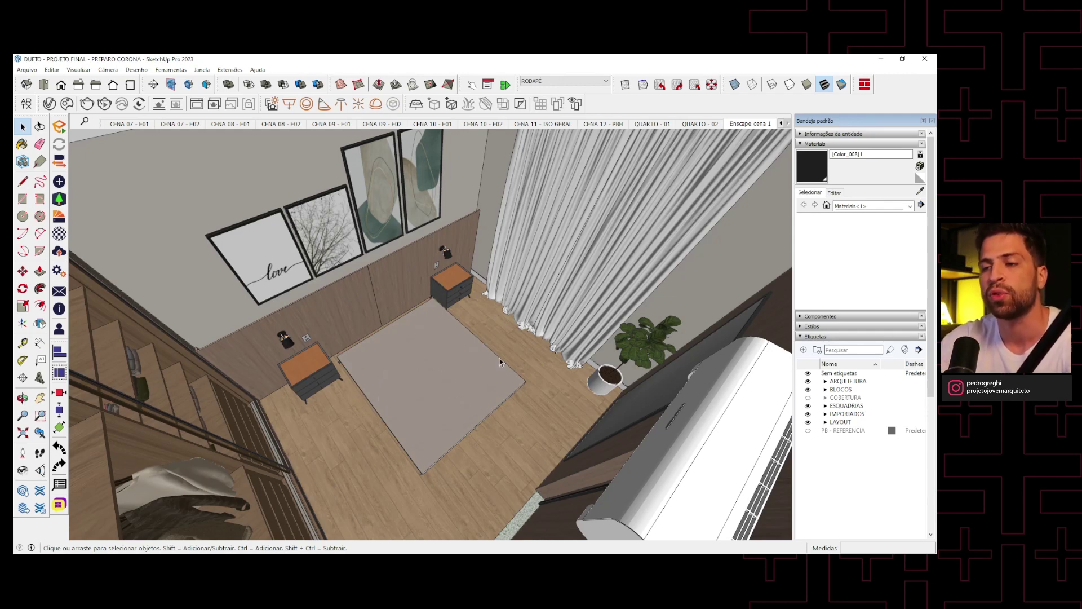
{"action": "mouse_move", "coordinate": [500, 363]}
{"action": "middle_mouse_down"}
{"action": "mouse_move", "coordinate": [396, 333]}
{"action": "mouse_move", "coordinate": [348, 346]}
{"action": "middle_mouse_up"}
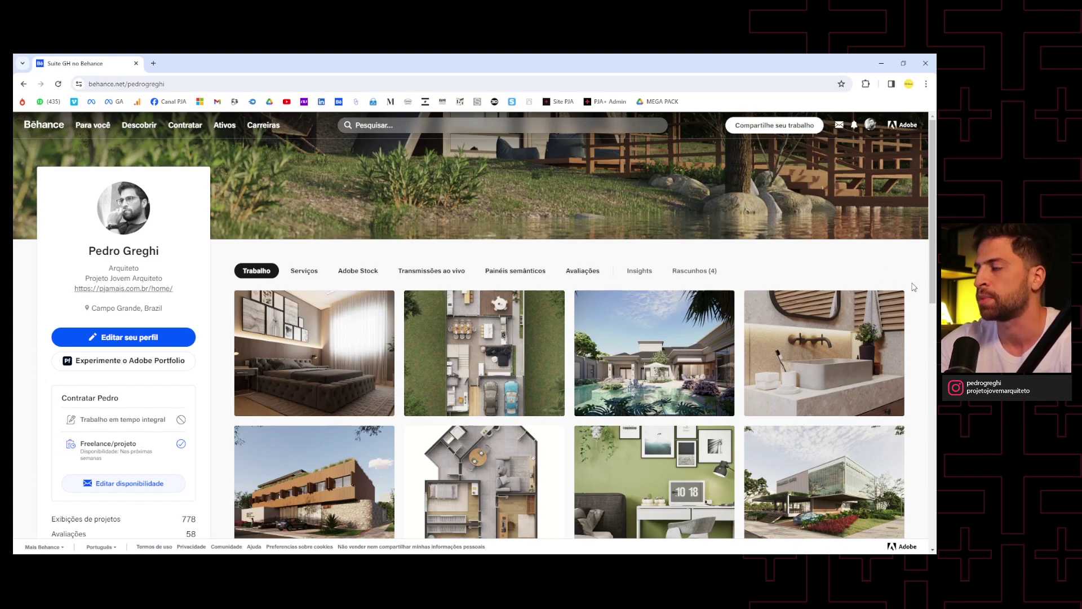
Open the Suite GH project and scroll through its bedroom renders in full-size view
{"action": "left_click", "coordinate": [350, 328]}
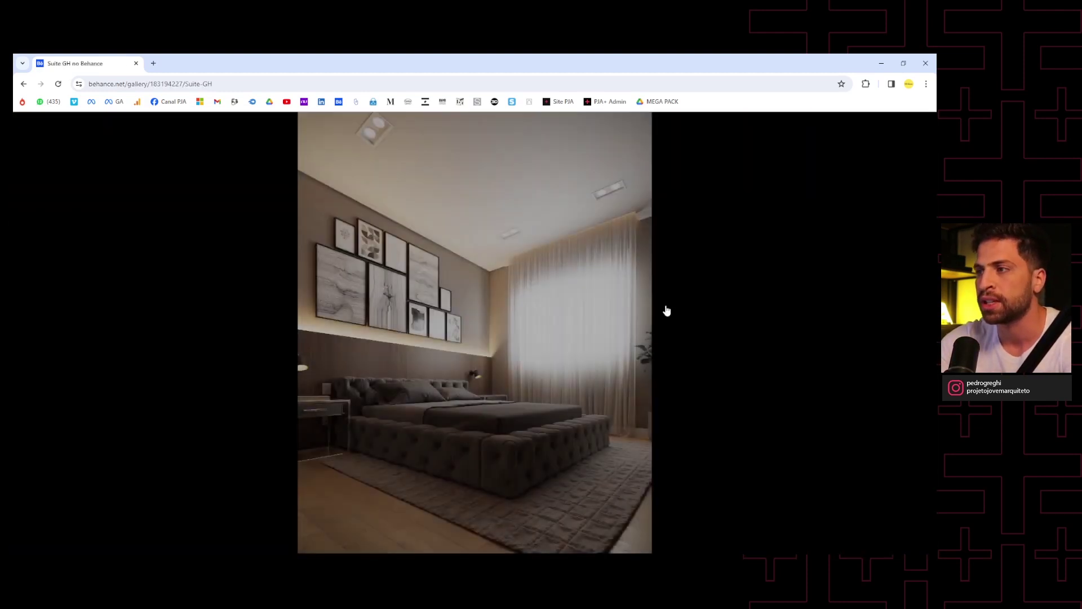
{"action": "left_click", "coordinate": [665, 307]}
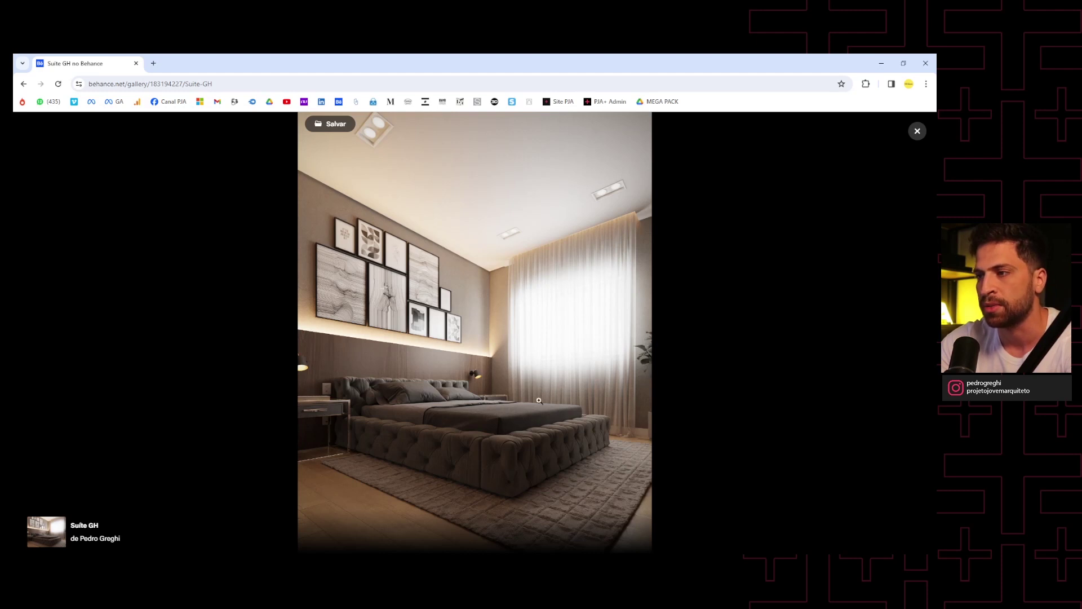
{"action": "scroll", "coordinate": [637, 366], "scroll_direction": "down", "scroll_amount": 1}
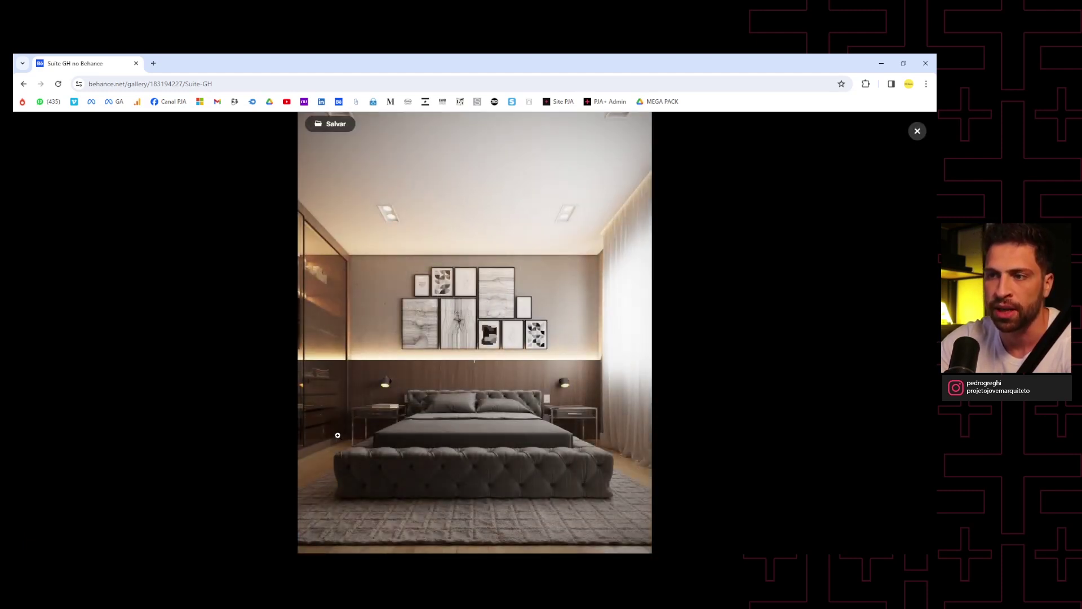
{"action": "scroll", "coordinate": [308, 478], "scroll_direction": "down", "scroll_amount": 1}
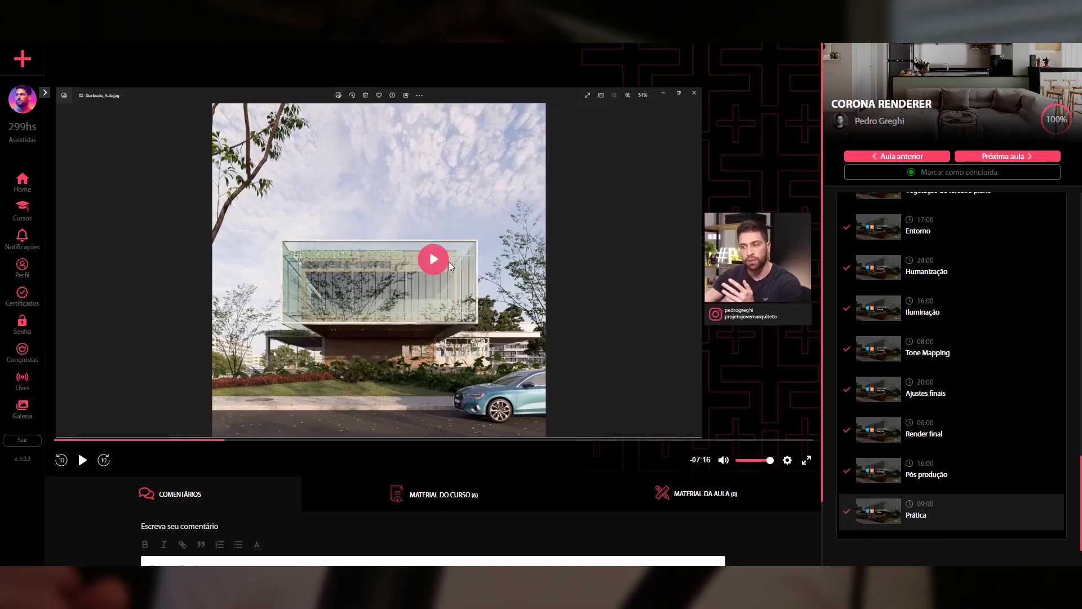
Play the Corona Renderer lesson, then scroll up and collapse Módulo 10 to see all modules
{"action": "left_click", "coordinate": [448, 266]}
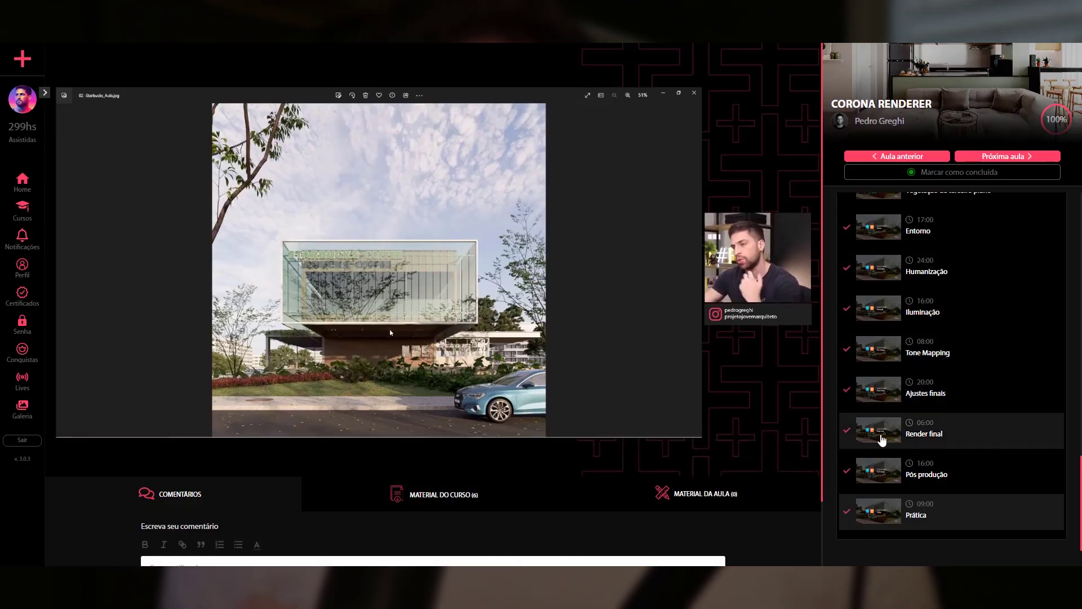
{"action": "scroll", "coordinate": [976, 506], "scroll_direction": "up", "scroll_amount": 4}
{"action": "scroll", "coordinate": [977, 505], "scroll_direction": "up", "scroll_amount": 4}
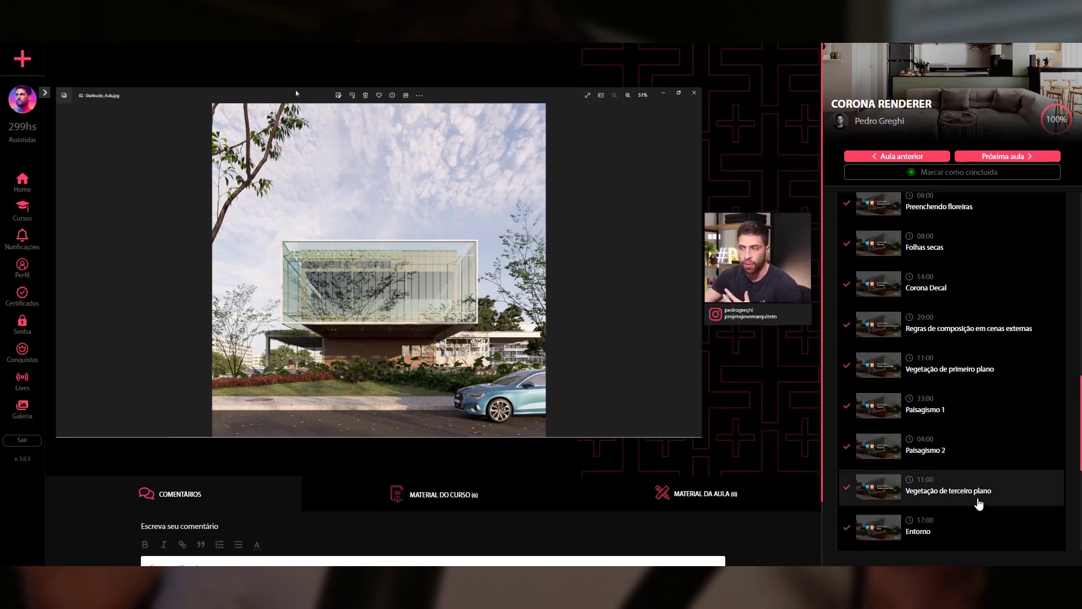
{"action": "scroll", "coordinate": [977, 505], "scroll_direction": "up", "scroll_amount": 4}
{"action": "scroll", "coordinate": [978, 504], "scroll_direction": "up", "scroll_amount": 4}
{"action": "scroll", "coordinate": [978, 503], "scroll_direction": "up", "scroll_amount": 3}
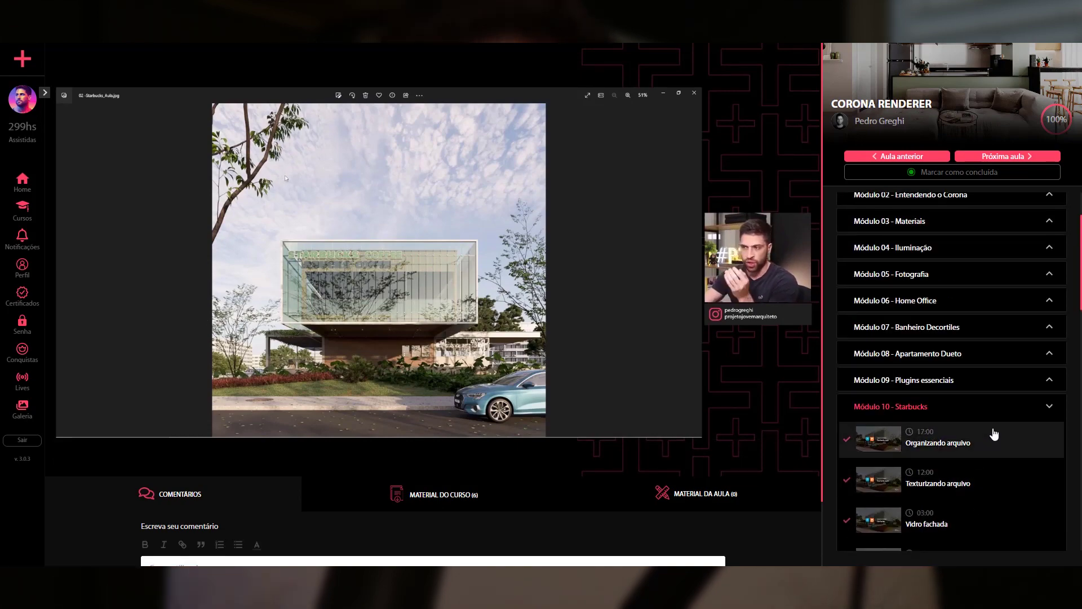
{"action": "left_click", "coordinate": [1050, 407]}
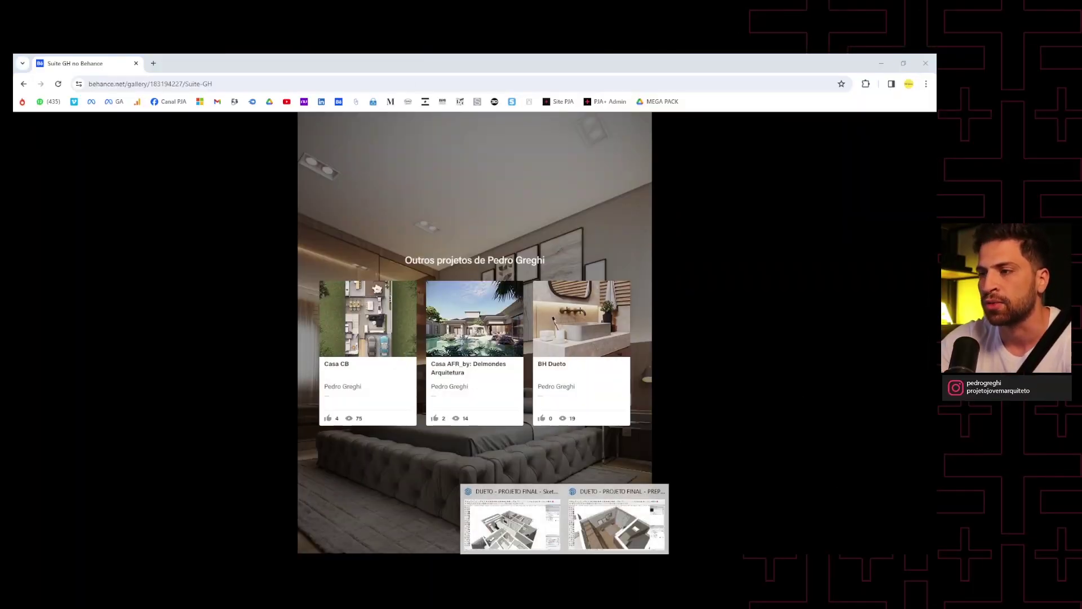
Back in the SketchUp bedroom, delete the rug and the leftover rug beneath it
{"action": "left_click", "coordinate": [624, 532]}
{"action": "scroll", "coordinate": [434, 358], "scroll_direction": "up", "scroll_amount": 2}
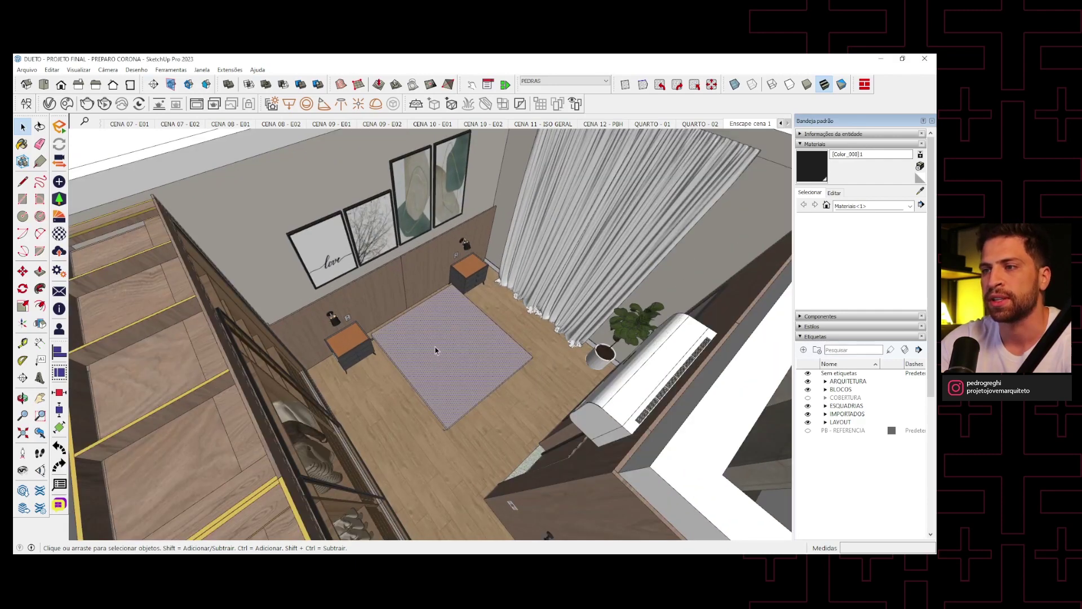
{"action": "scroll", "coordinate": [472, 349], "scroll_direction": "up", "scroll_amount": 2}
{"action": "left_click", "coordinate": [472, 349]}
{"action": "key", "text": "Delete"}
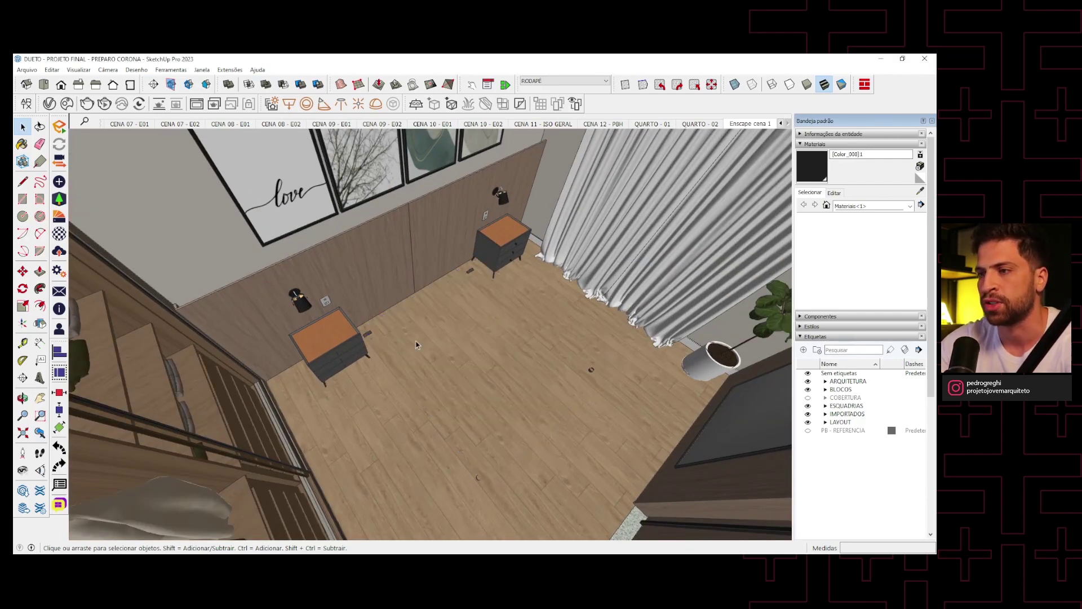
{"action": "scroll", "coordinate": [387, 344], "scroll_direction": "up", "scroll_amount": 2}
{"action": "left_click", "coordinate": [500, 306]}
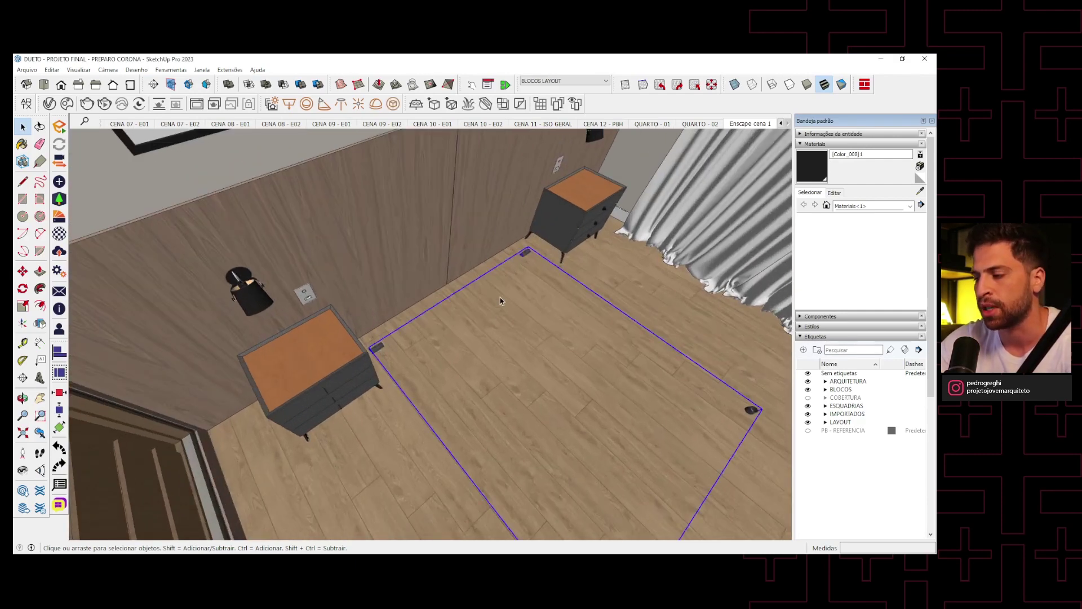
{"action": "key", "text": "Delete"}
Delete both bedroom nightstands
{"action": "left_click", "coordinate": [334, 346]}
{"action": "left_click", "coordinate": [581, 211], "text": "shift"}
{"action": "scroll", "coordinate": [581, 211], "scroll_direction": "down", "scroll_amount": 1}
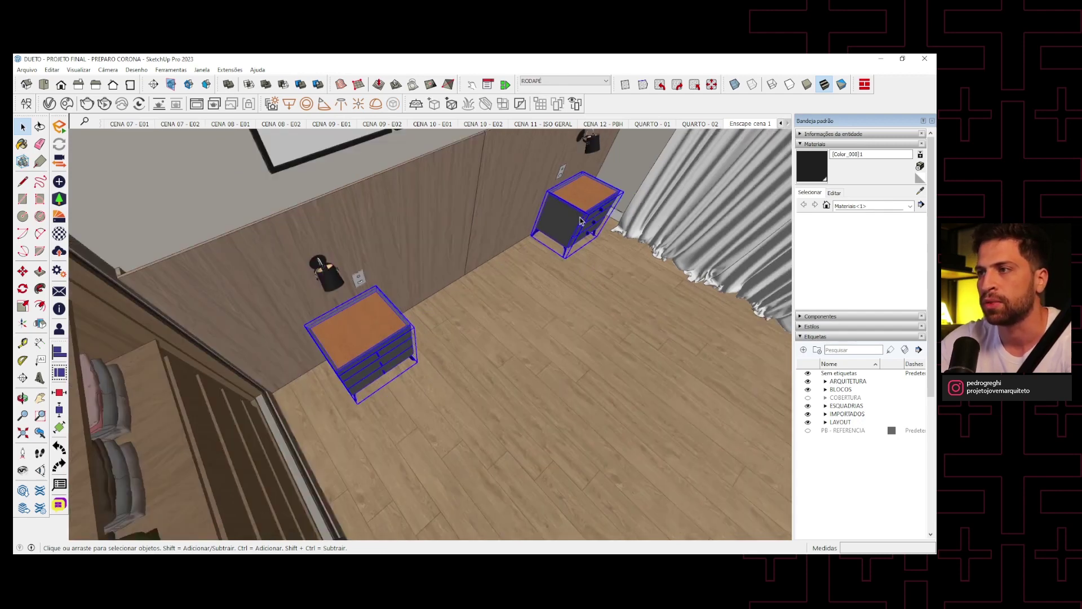
{"action": "key", "text": "Delete"}
{"action": "scroll", "coordinate": [413, 288], "scroll_direction": "down", "scroll_amount": 1}
{"action": "scroll", "coordinate": [413, 288], "scroll_direction": "down", "scroll_amount": 1}
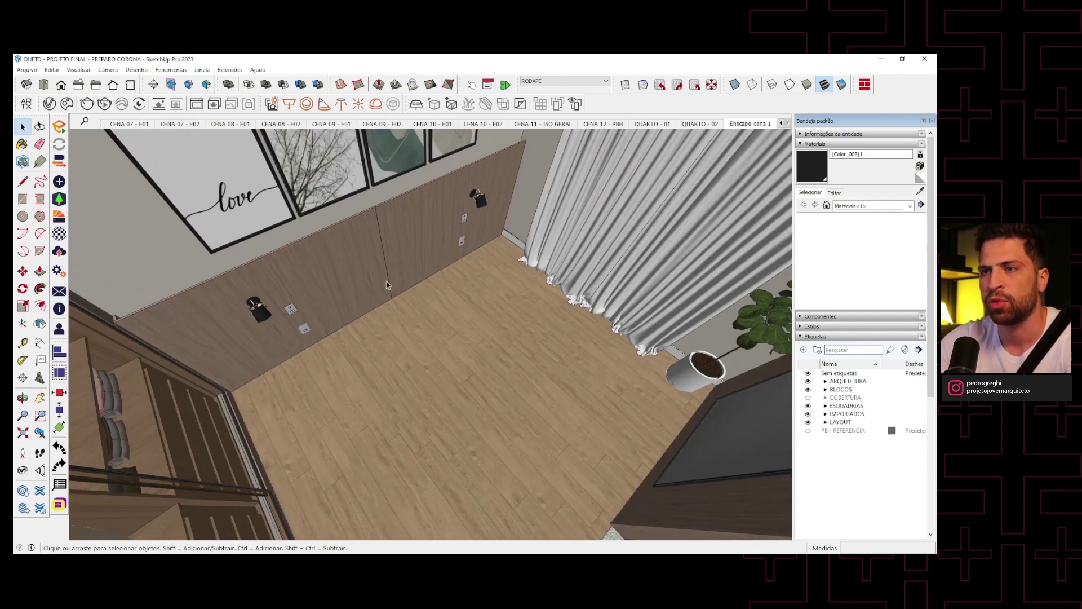
{"action": "scroll", "coordinate": [414, 288], "scroll_direction": "down", "scroll_amount": 1}
{"action": "scroll", "coordinate": [413, 288], "scroll_direction": "down", "scroll_amount": 1}
Delete all the framed pictures from the bedroom wall and orbit out to review
{"action": "mouse_move", "coordinate": [414, 285]}
{"action": "middle_mouse_down"}
{"action": "mouse_move", "coordinate": [411, 255]}
{"action": "mouse_move", "coordinate": [360, 256]}
{"action": "middle_mouse_up"}
{"action": "left_click", "coordinate": [361, 257]}
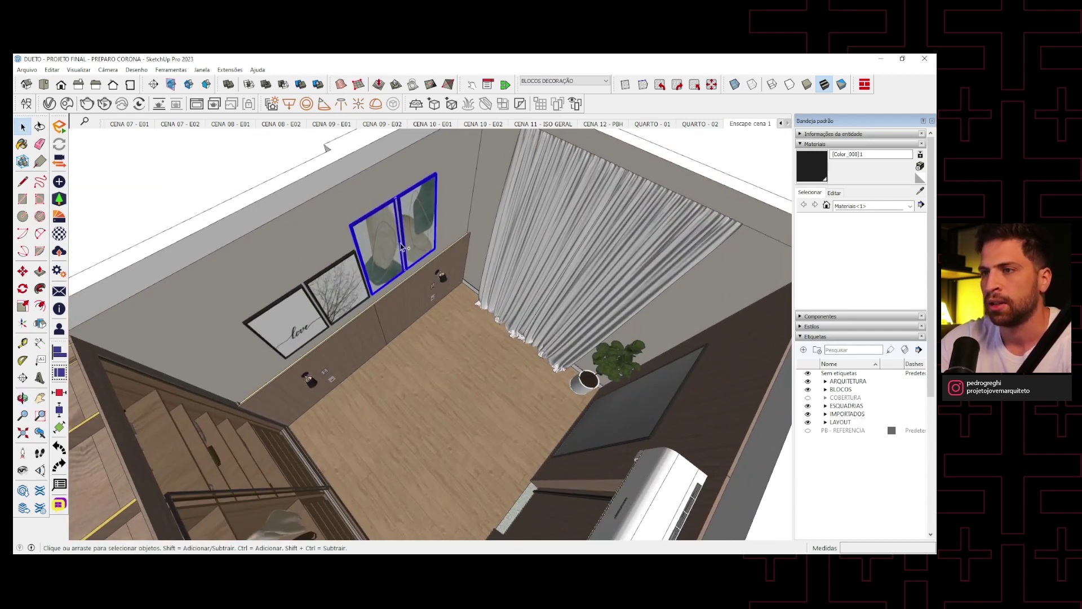
{"action": "left_click", "coordinate": [341, 293], "text": "shift"}
{"action": "key", "text": "Delete"}
{"action": "mouse_move", "coordinate": [345, 294]}
{"action": "middle_mouse_down"}
{"action": "mouse_move", "coordinate": [454, 256]}
{"action": "mouse_move", "coordinate": [412, 390]}
{"action": "mouse_move", "coordinate": [508, 325]}
{"action": "mouse_move", "coordinate": [466, 309]}
{"action": "middle_mouse_up"}
{"action": "scroll", "coordinate": [453, 256], "scroll_direction": "down", "scroll_amount": 5}
{"action": "scroll", "coordinate": [462, 361], "scroll_direction": "down", "scroll_amount": 3}
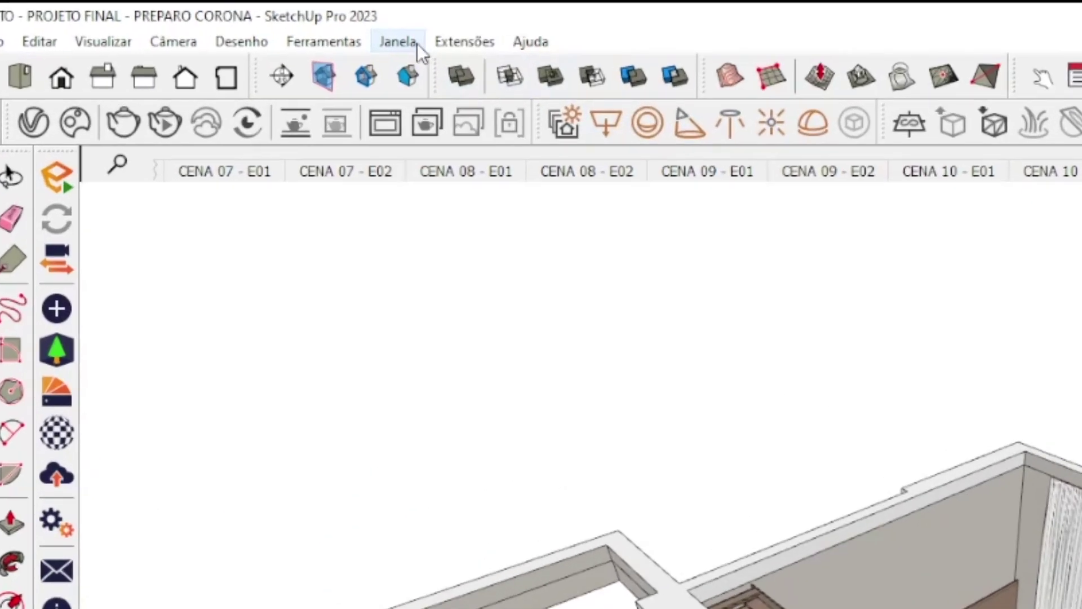
Purge unused items from Model Info > Statistics, leaving 77 groups and 13 component instances
{"action": "left_click", "coordinate": [202, 70]}
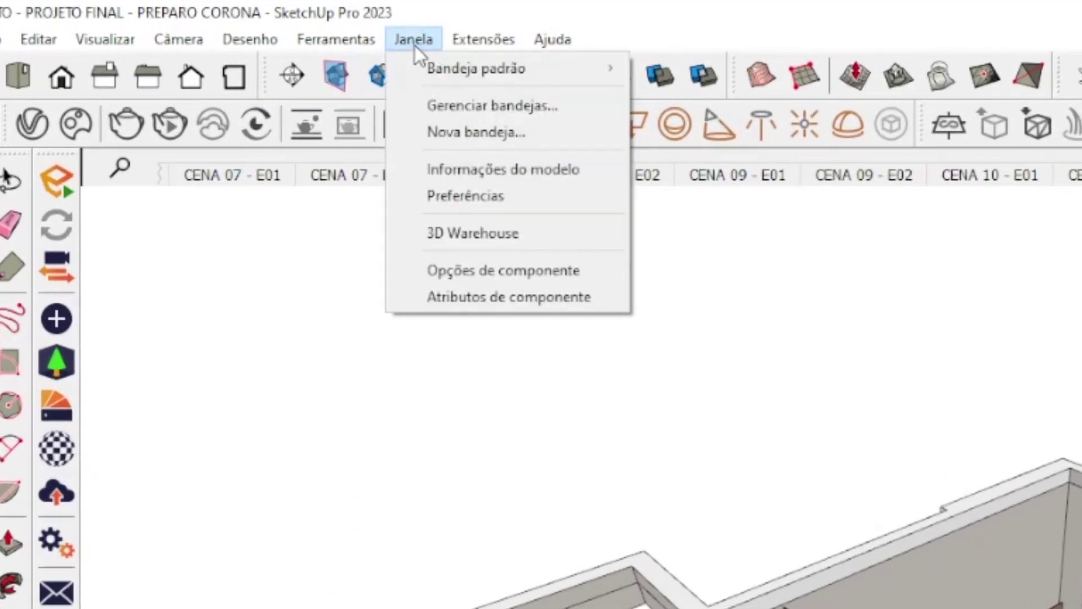
{"action": "left_click", "coordinate": [462, 168]}
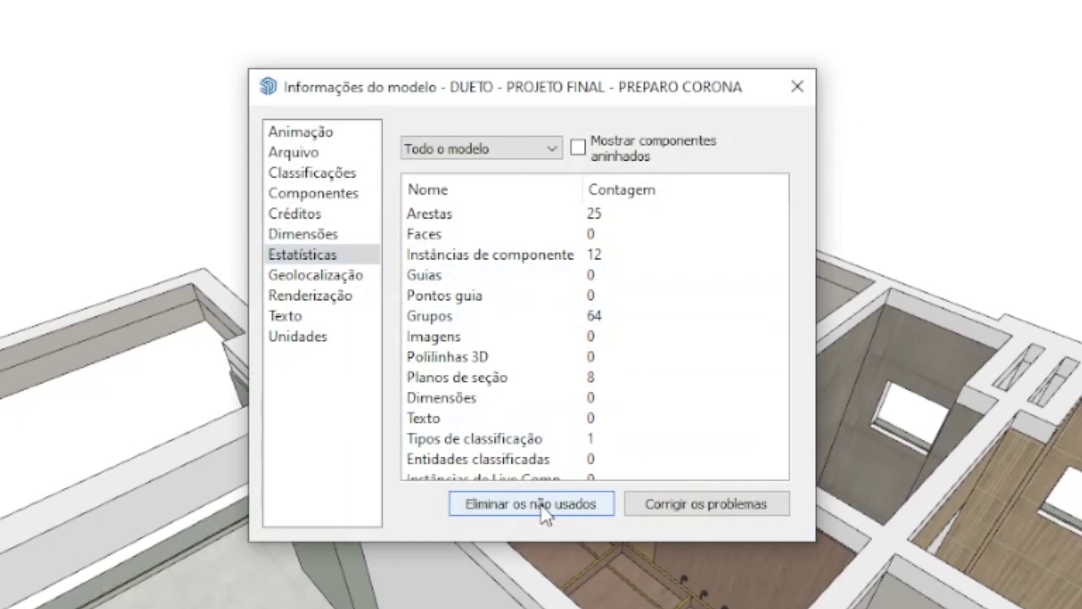
{"action": "left_click", "coordinate": [541, 505]}
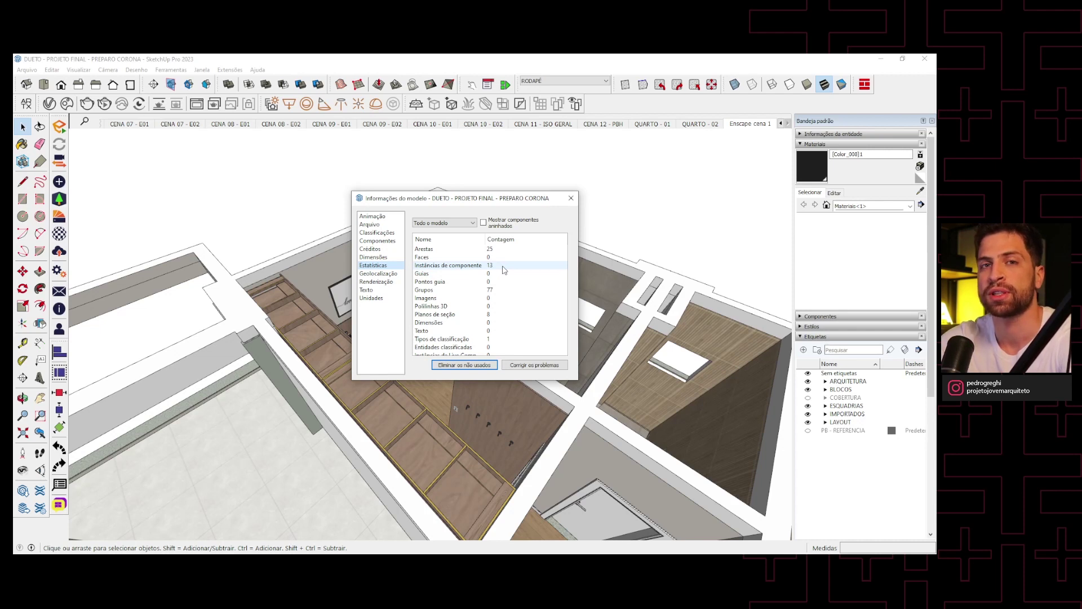
{"action": "left_click", "coordinate": [571, 199]}
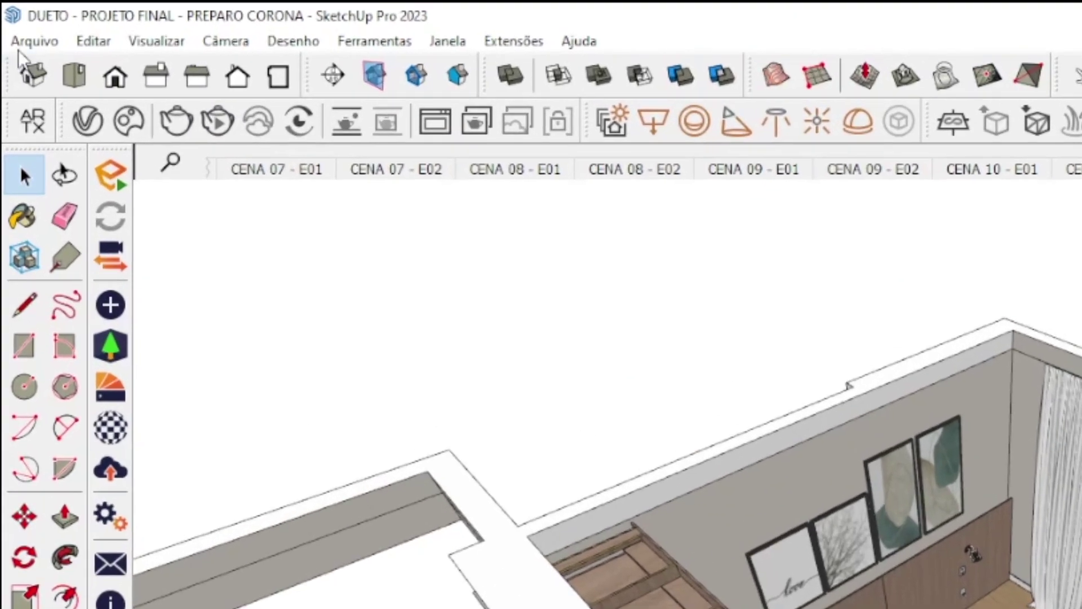
Save the model as SketchUp 2020 (*.skp), replacing the existing PREPARO CORONA file
{"action": "left_click", "coordinate": [26, 70]}
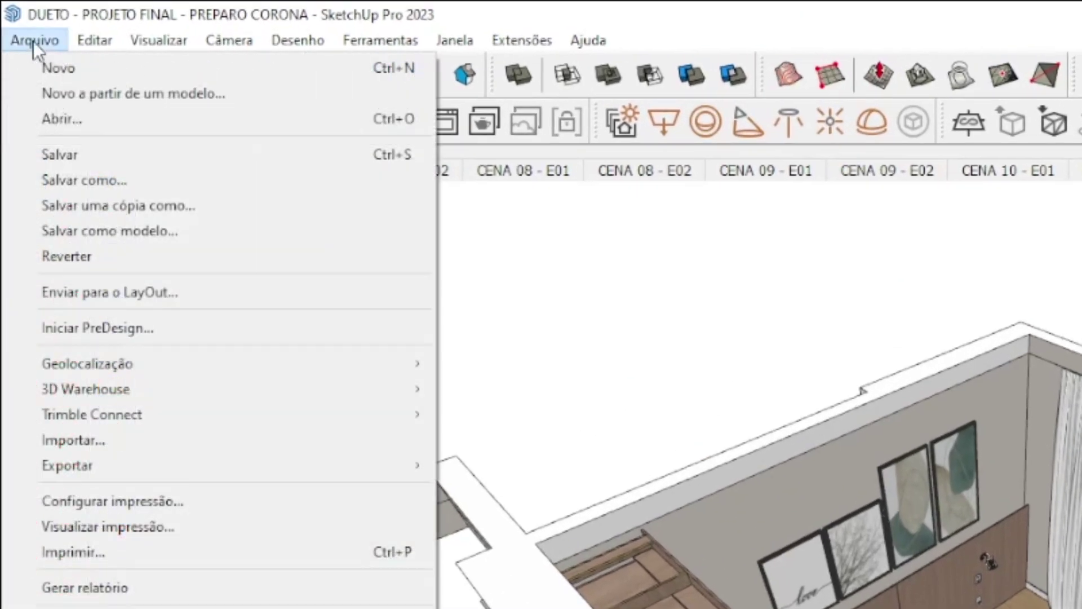
{"action": "left_click", "coordinate": [123, 178]}
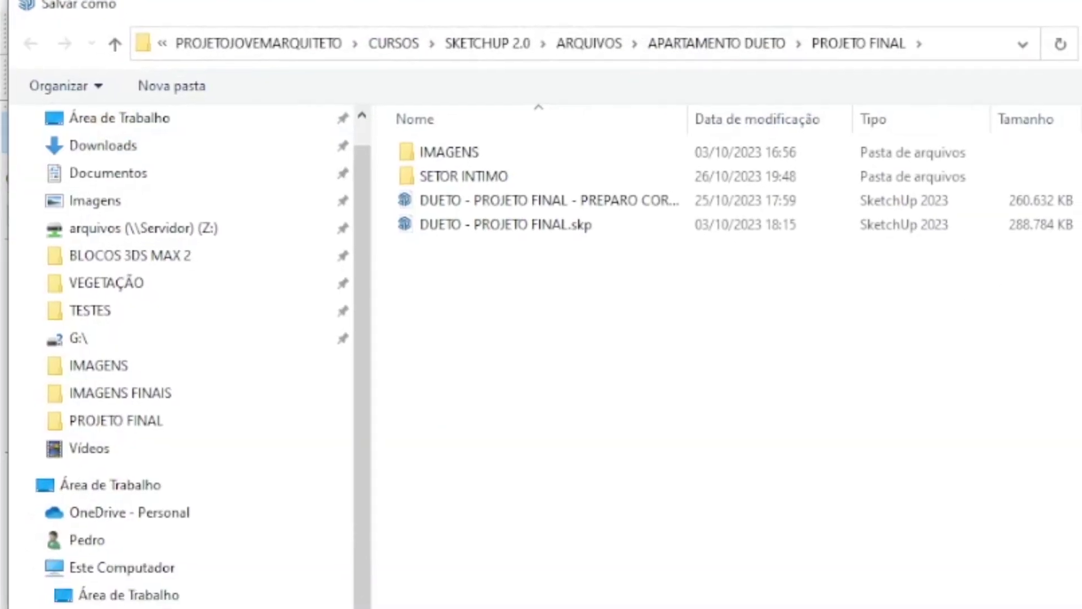
{"action": "left_click", "coordinate": [278, 444]}
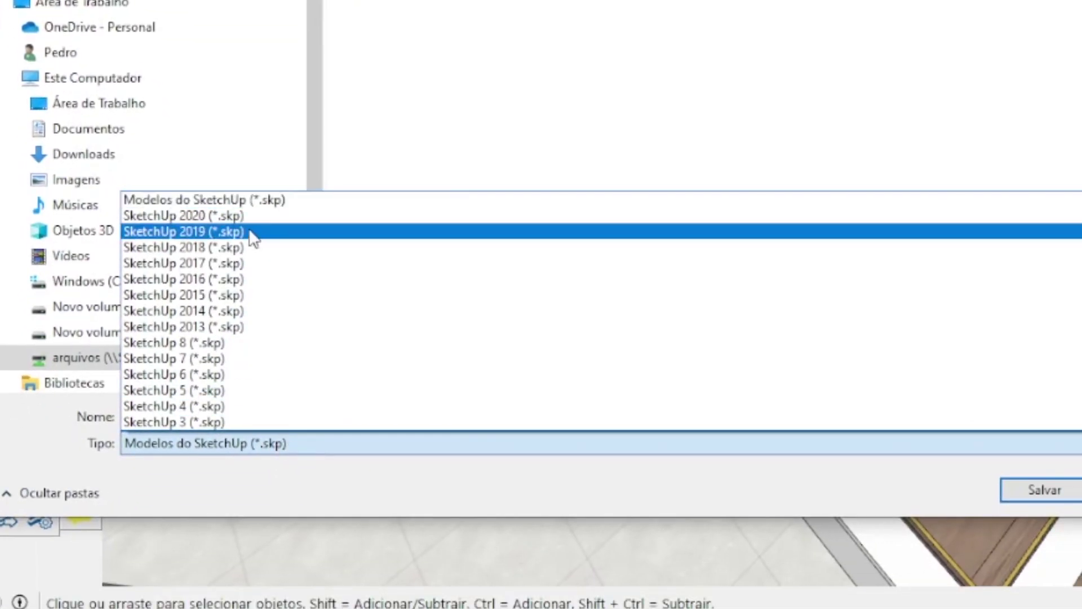
{"action": "left_click", "coordinate": [241, 216]}
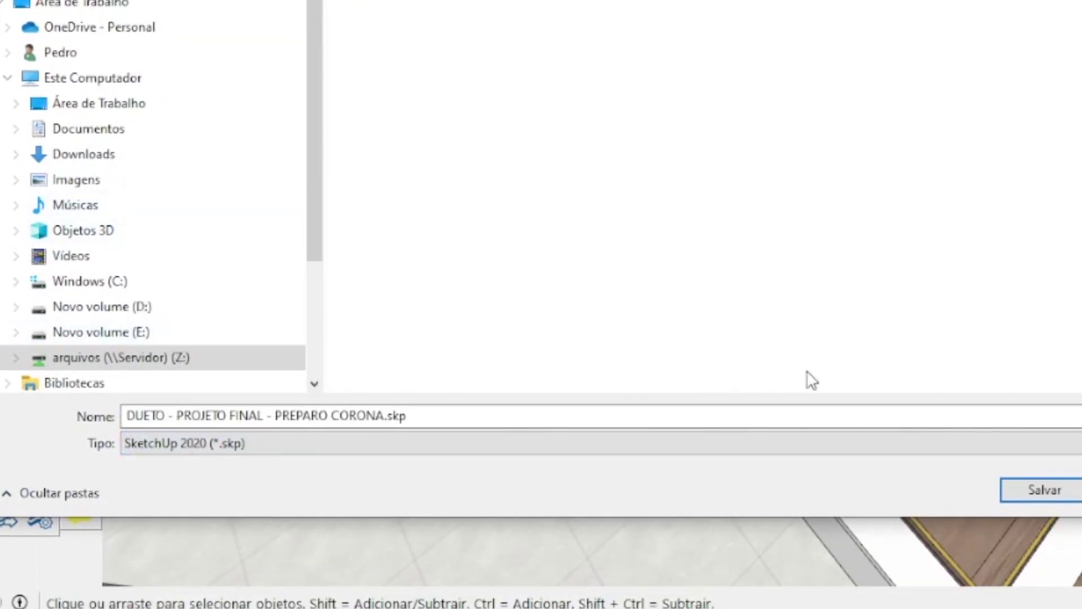
{"action": "left_click", "coordinate": [880, 490]}
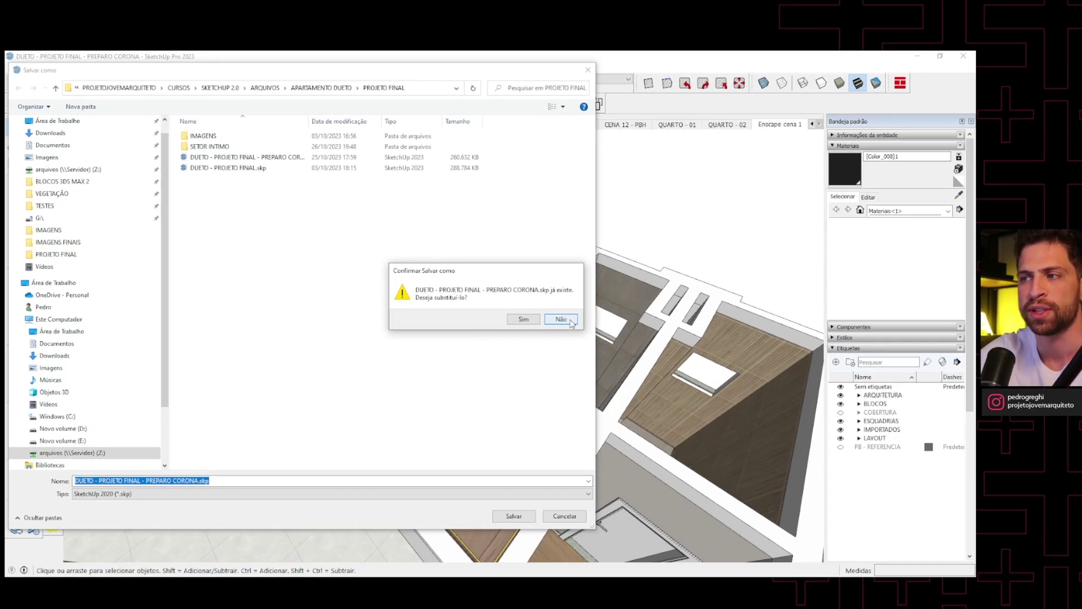
{"action": "left_click", "coordinate": [542, 309]}
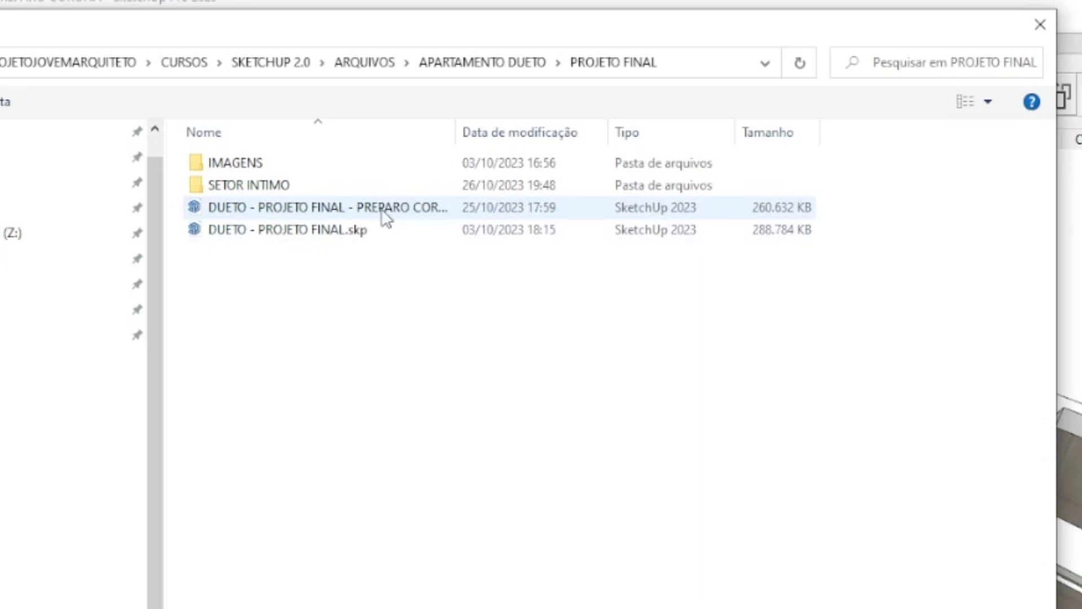
{"action": "left_click_drag", "start_coordinate": [458, 125], "coordinate": [536, 126]}
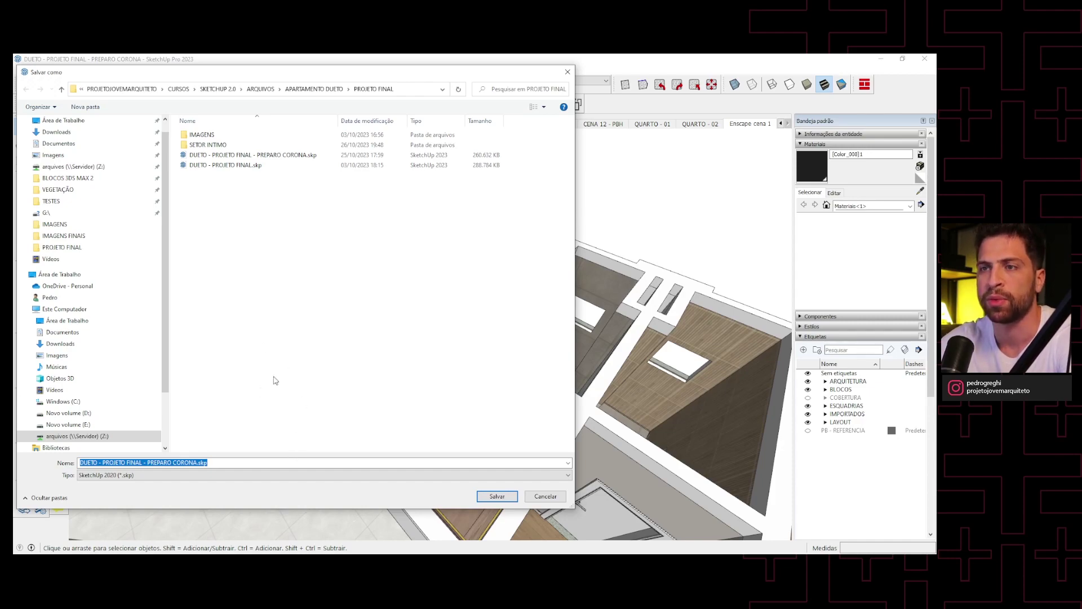
{"action": "left_click", "coordinate": [499, 496]}
{"action": "left_click", "coordinate": [506, 309]}
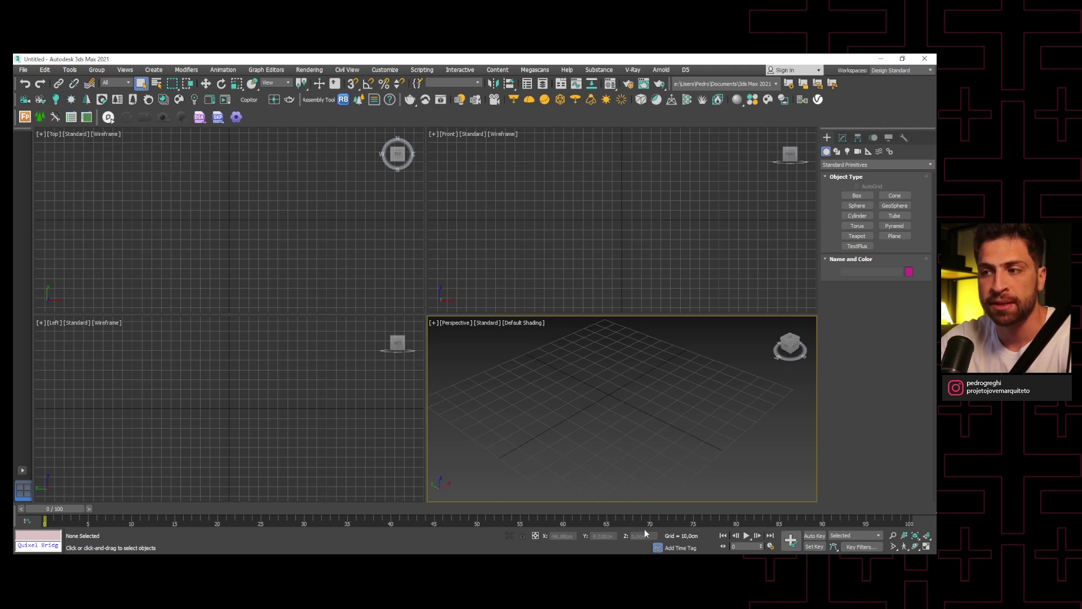
{"action": "mouse_move", "coordinate": [790, 346]}
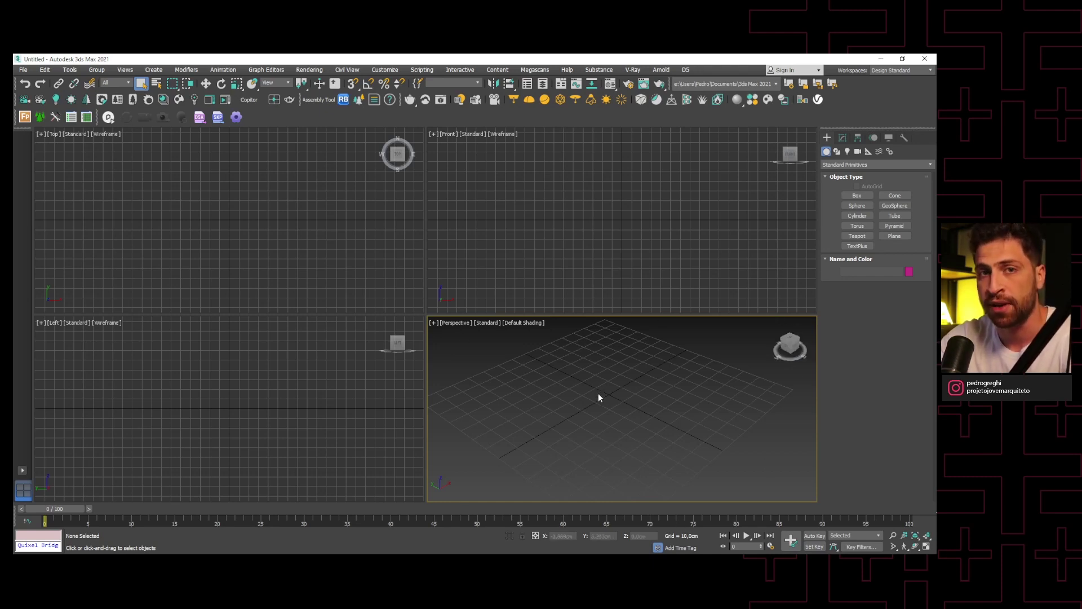
Maximize the viewport, switch to Top view, pan across the grid, and open the File menu
{"action": "key", "text": "alt+w"}
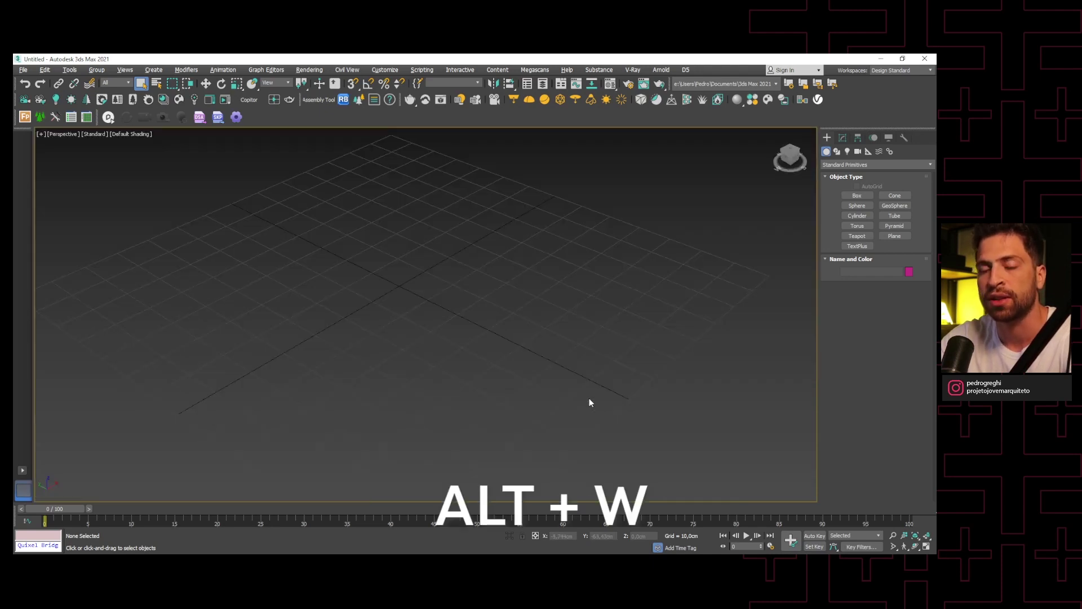
{"action": "scroll", "coordinate": [590, 402], "scroll_direction": "down", "scroll_amount": 3}
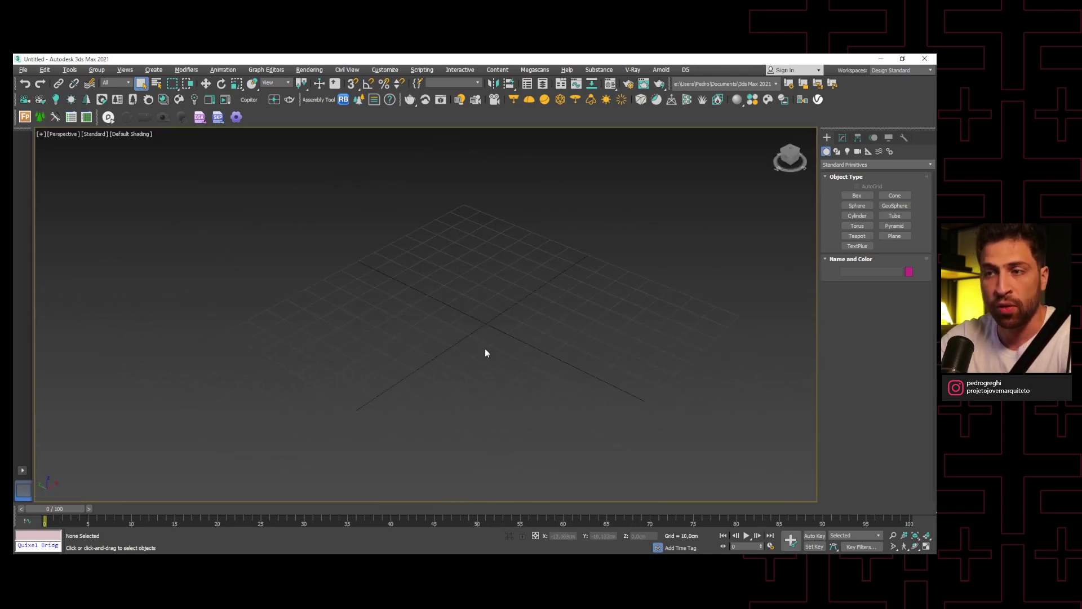
{"action": "mouse_move", "coordinate": [485, 349]}
{"action": "middle_mouse_down", "text": "alt"}
{"action": "mouse_move", "coordinate": [475, 333]}
{"action": "mouse_move", "coordinate": [476, 350]}
{"action": "mouse_move", "coordinate": [484, 331]}
{"action": "middle_mouse_up", "text": "alt"}
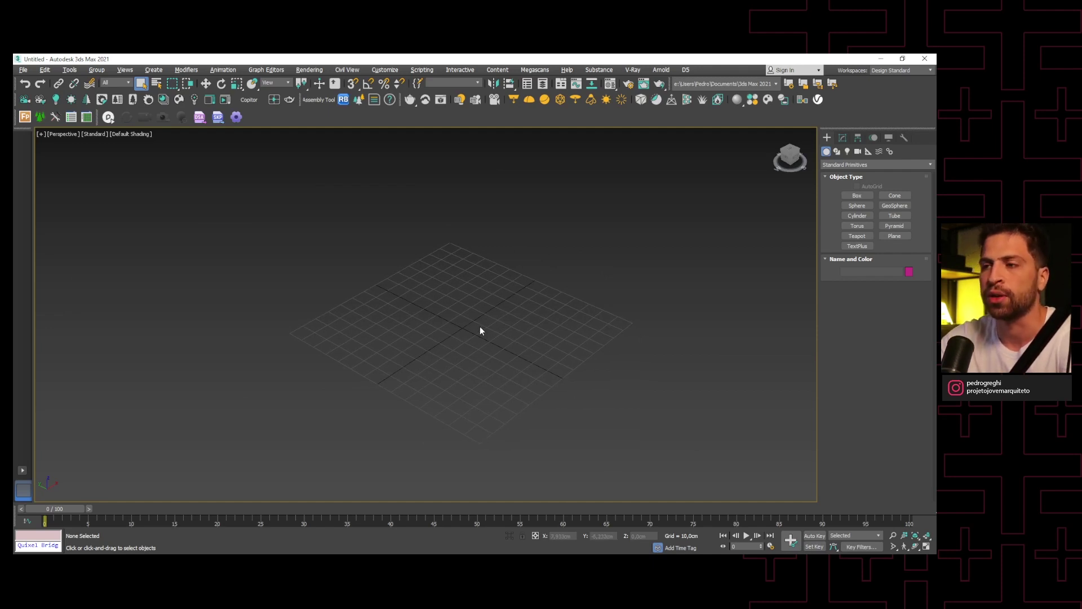
{"action": "key", "text": "t"}
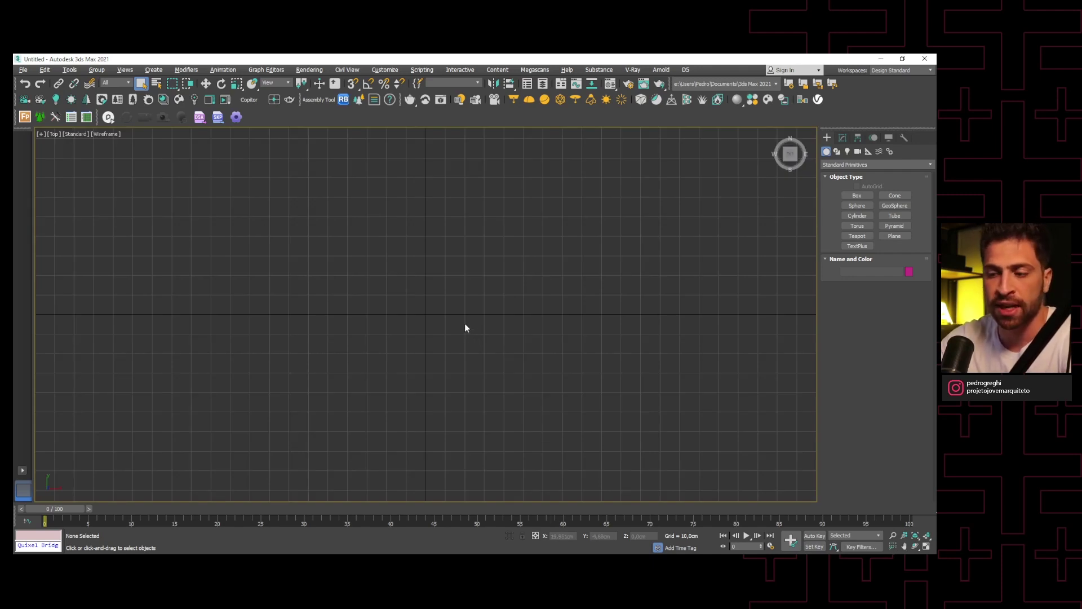
{"action": "key", "text": "g"}
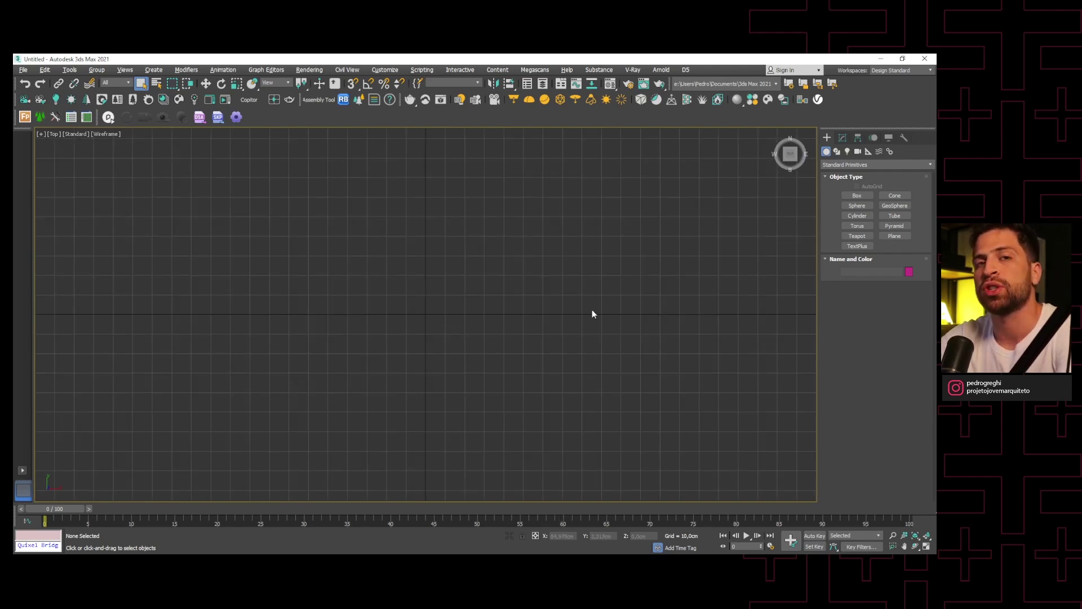
{"action": "middle_click_drag", "start_coordinate": [592, 312], "coordinate": [544, 314]}
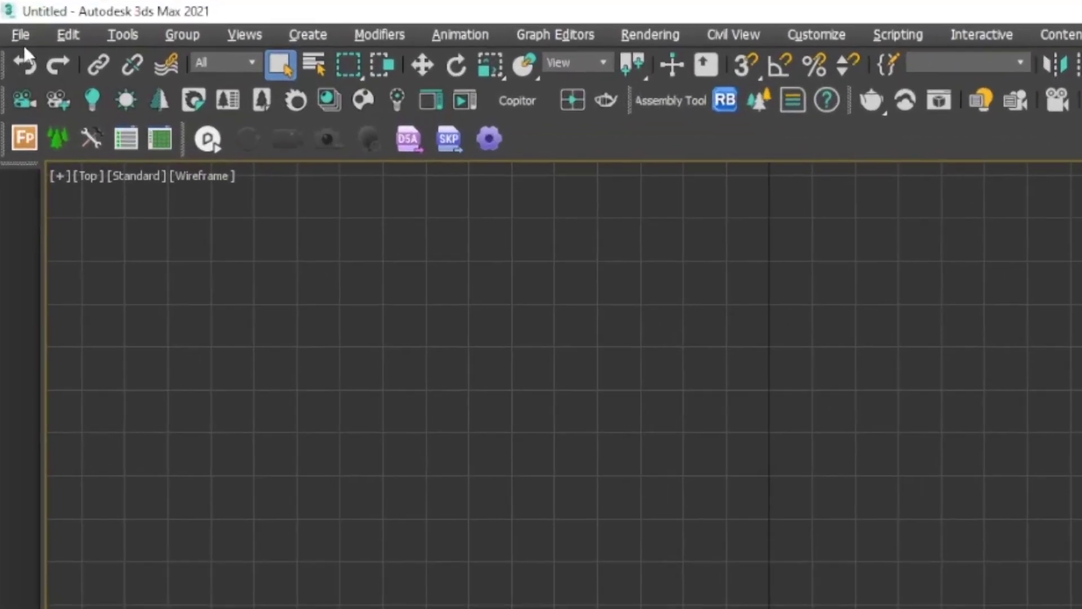
{"action": "left_click", "coordinate": [21, 70]}
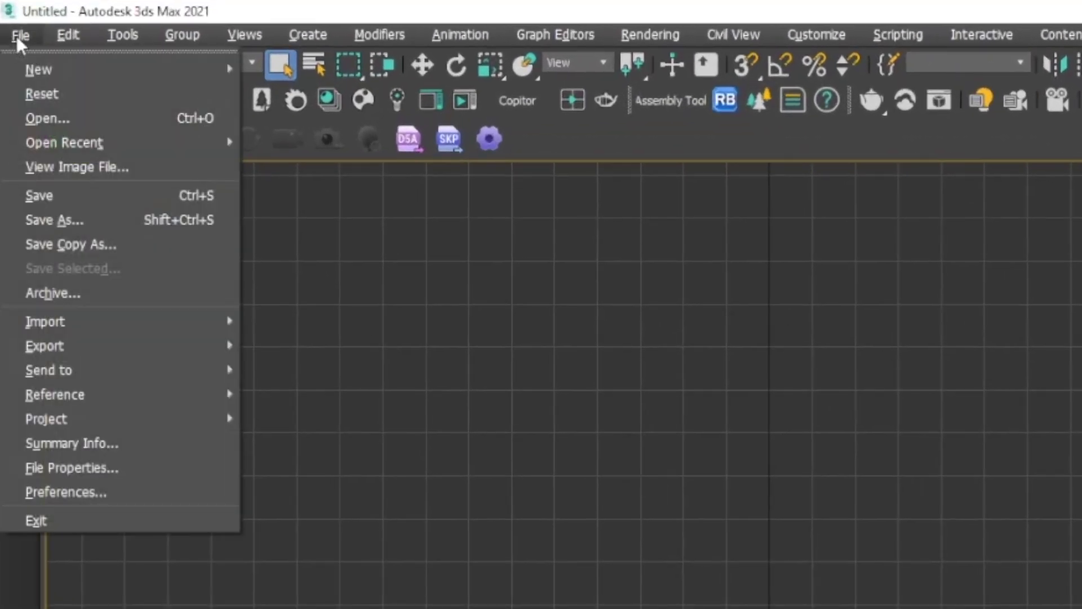
{"action": "mouse_move", "coordinate": [34, 200]}
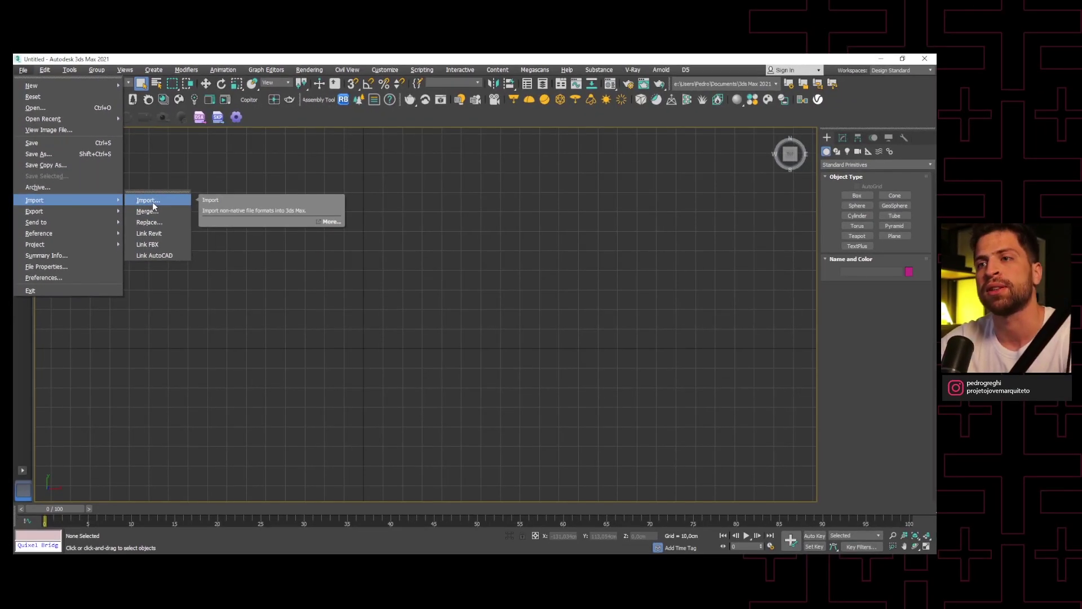
Choose DUETO - PROJETO FINAL - PREPARO CORONA.skp for import to reach its Import Settings
{"action": "left_click", "coordinate": [152, 202]}
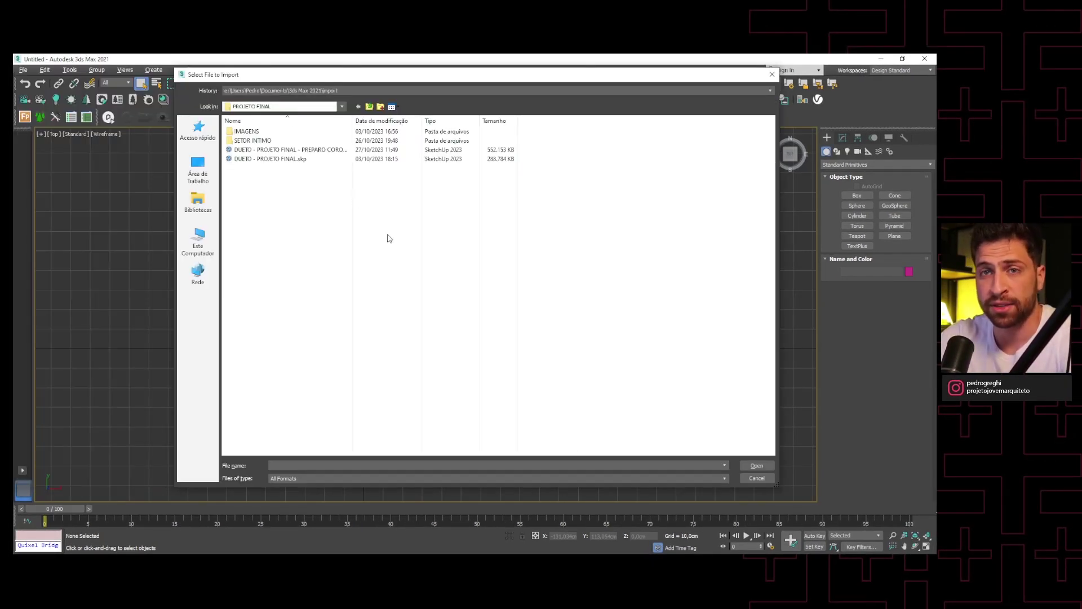
{"action": "left_click", "coordinate": [248, 150]}
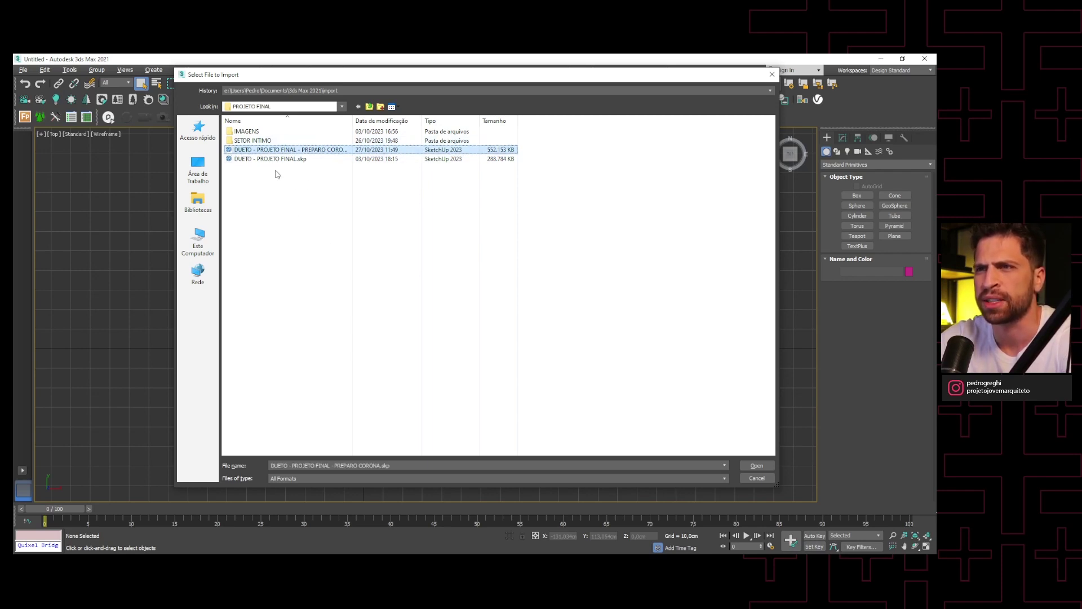
{"action": "double_click", "coordinate": [268, 150]}
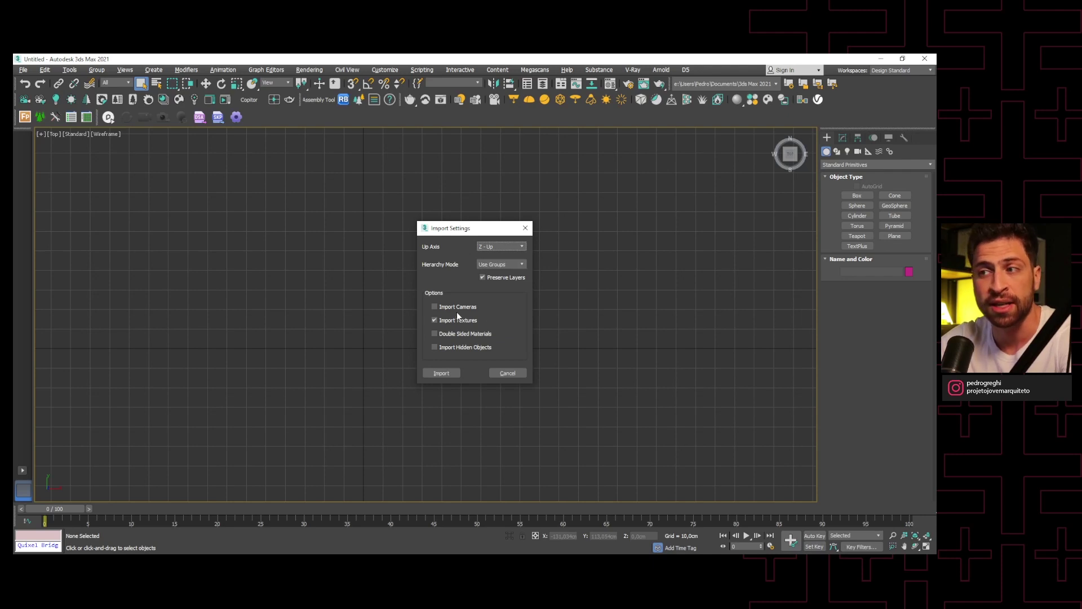
{"action": "mouse_move", "coordinate": [458, 320]}
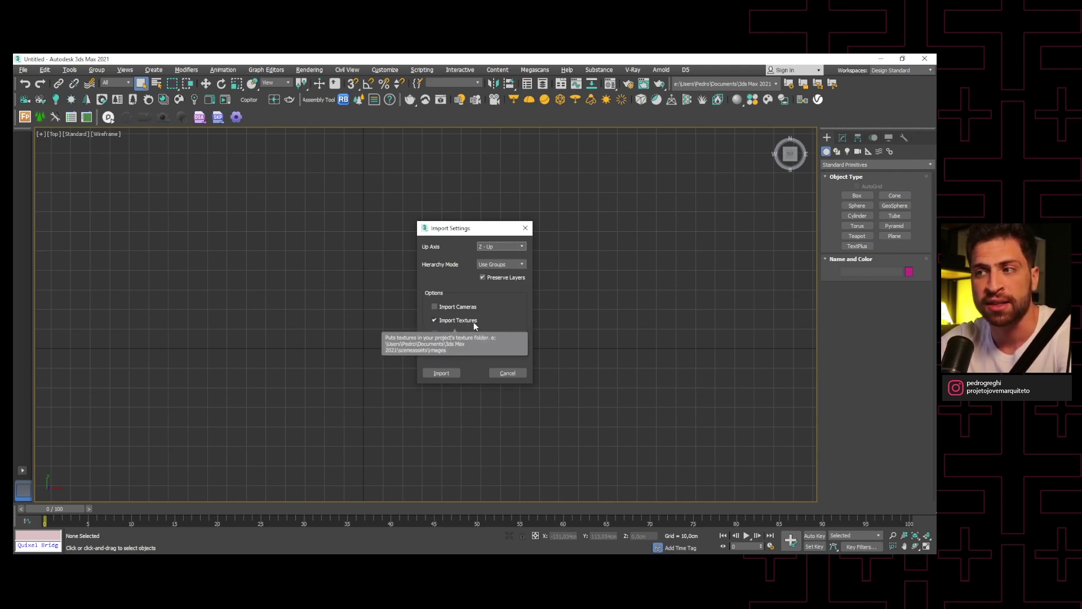
Import the SketchUp file with Z-Up, Use Groups, Preserve Layers and Import Textures enabled
{"action": "left_click_drag", "start_coordinate": [492, 228], "coordinate": [616, 178]}
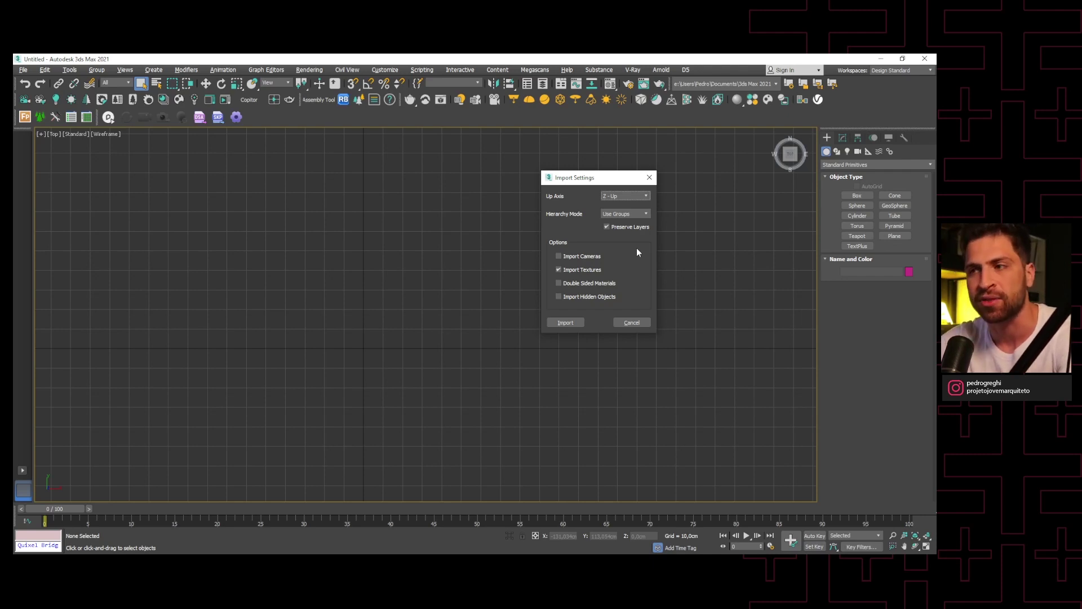
{"action": "left_click", "coordinate": [575, 323]}
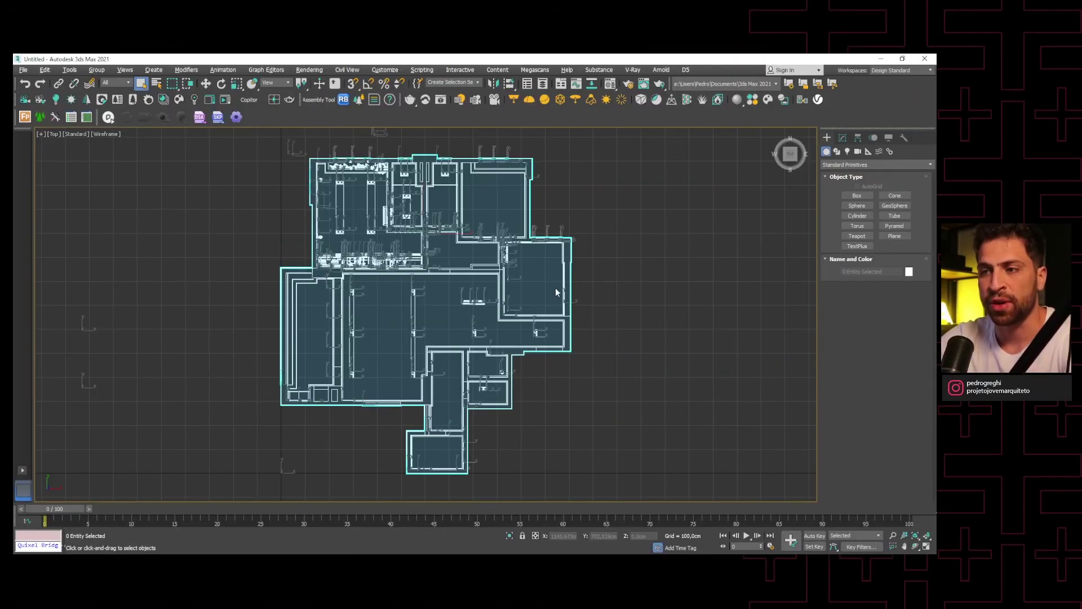
Recentre the imported floor plan in the Top view and deselect it
{"action": "scroll", "coordinate": [418, 373], "scroll_direction": "down", "scroll_amount": 2}
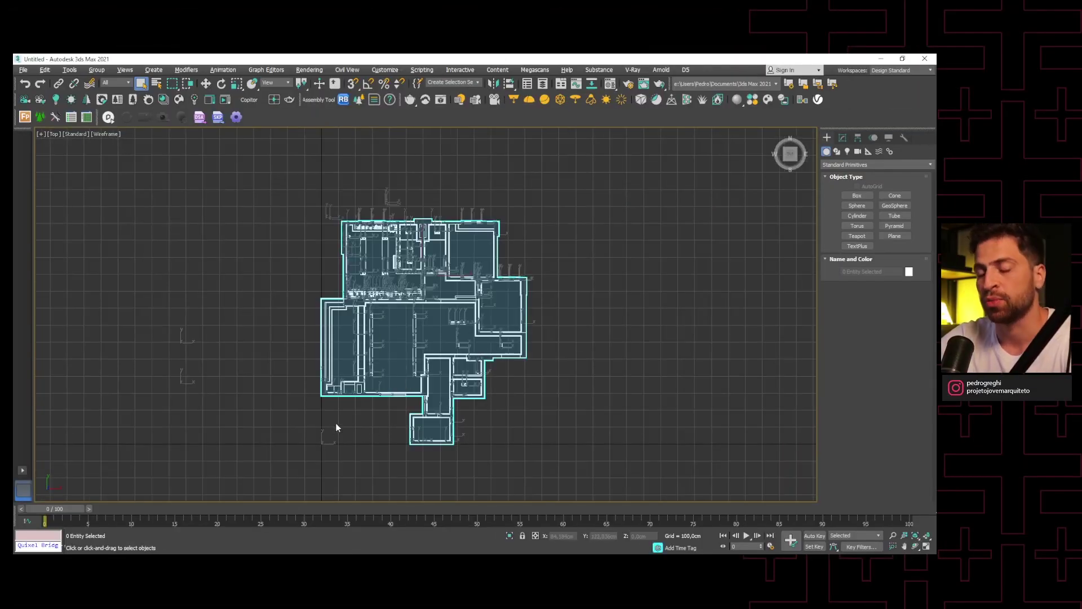
{"action": "middle_click_drag", "start_coordinate": [444, 370], "coordinate": [450, 386]}
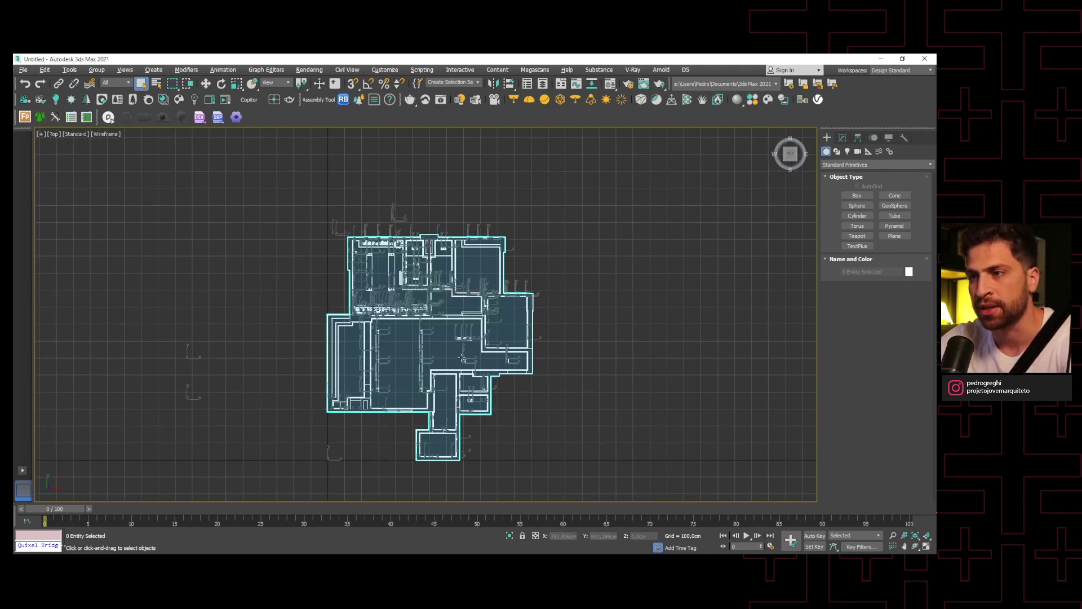
{"action": "scroll", "coordinate": [460, 358], "scroll_direction": "down", "scroll_amount": 1}
{"action": "scroll", "coordinate": [457, 349], "scroll_direction": "up", "scroll_amount": 1}
{"action": "scroll", "coordinate": [398, 294], "scroll_direction": "up", "scroll_amount": 1}
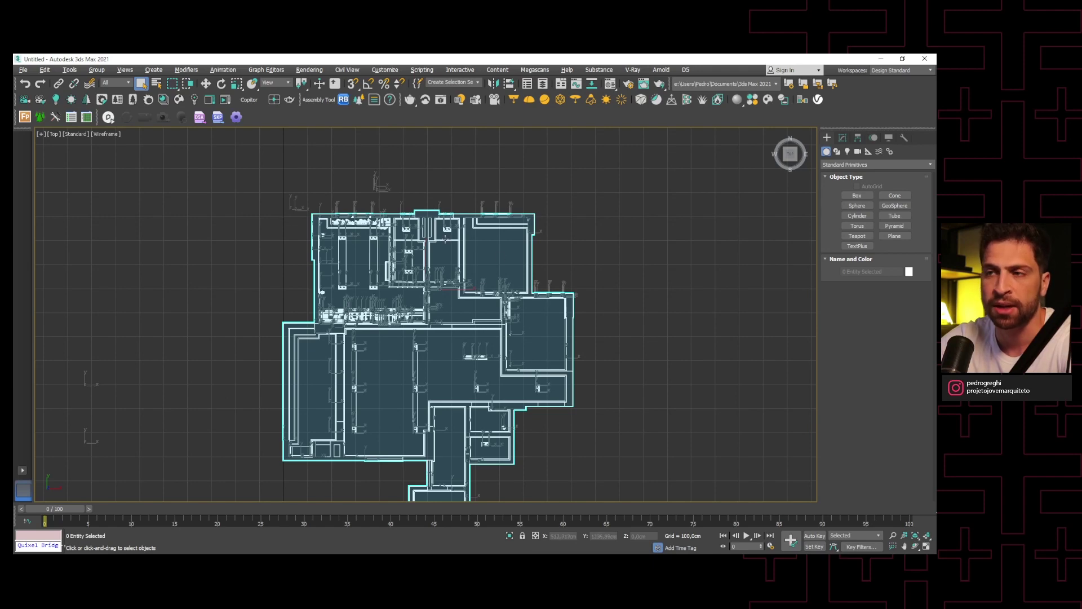
{"action": "middle_click_drag", "start_coordinate": [413, 412], "coordinate": [400, 413]}
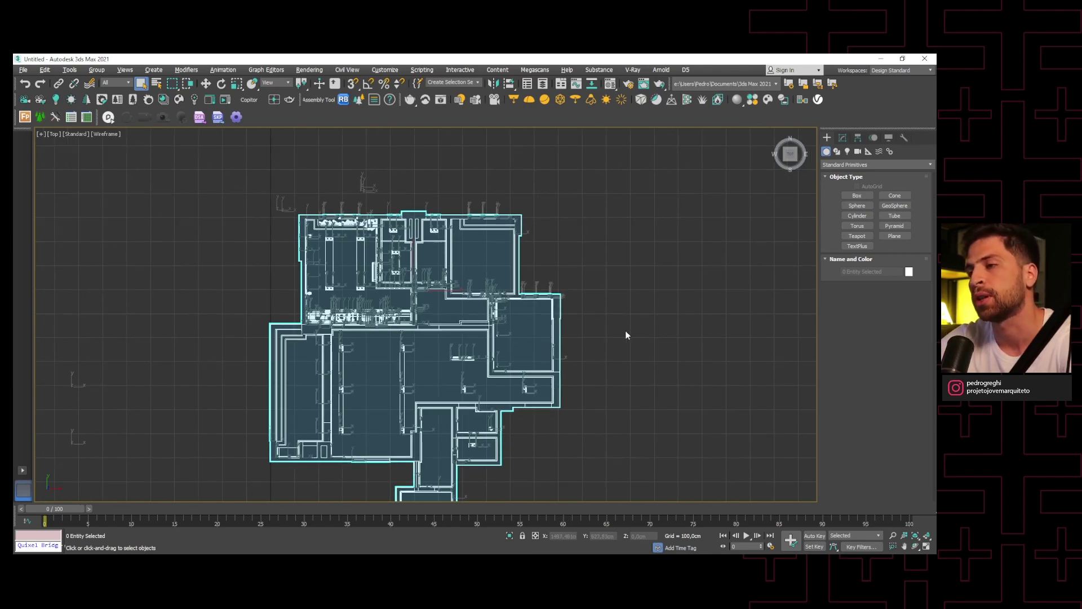
{"action": "left_click", "coordinate": [685, 246]}
{"action": "middle_click_drag", "start_coordinate": [470, 290], "coordinate": [495, 248]}
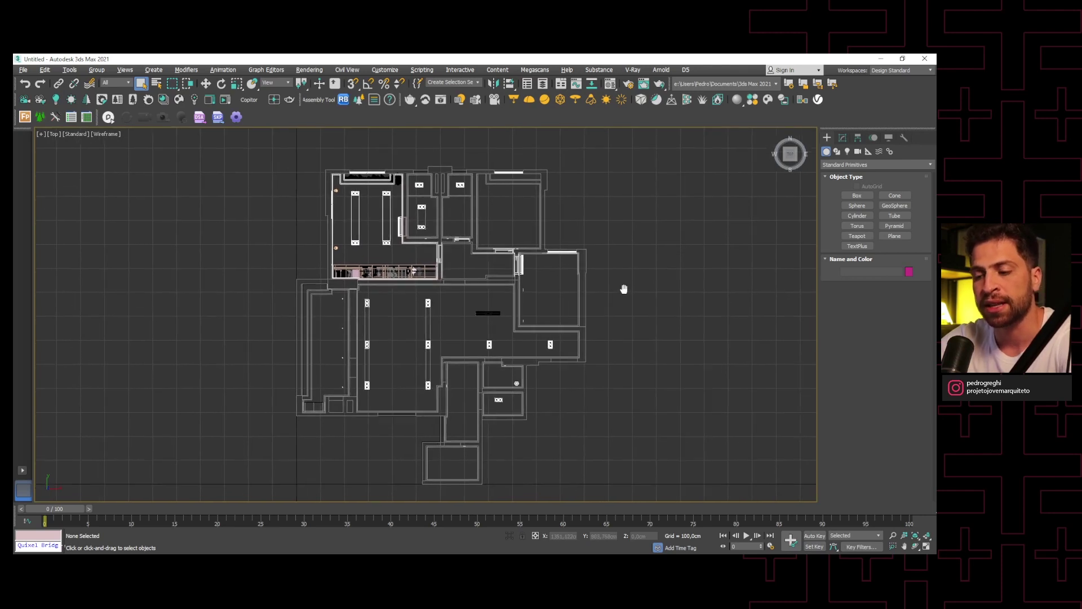
{"action": "middle_click_drag", "start_coordinate": [626, 296], "coordinate": [635, 286]}
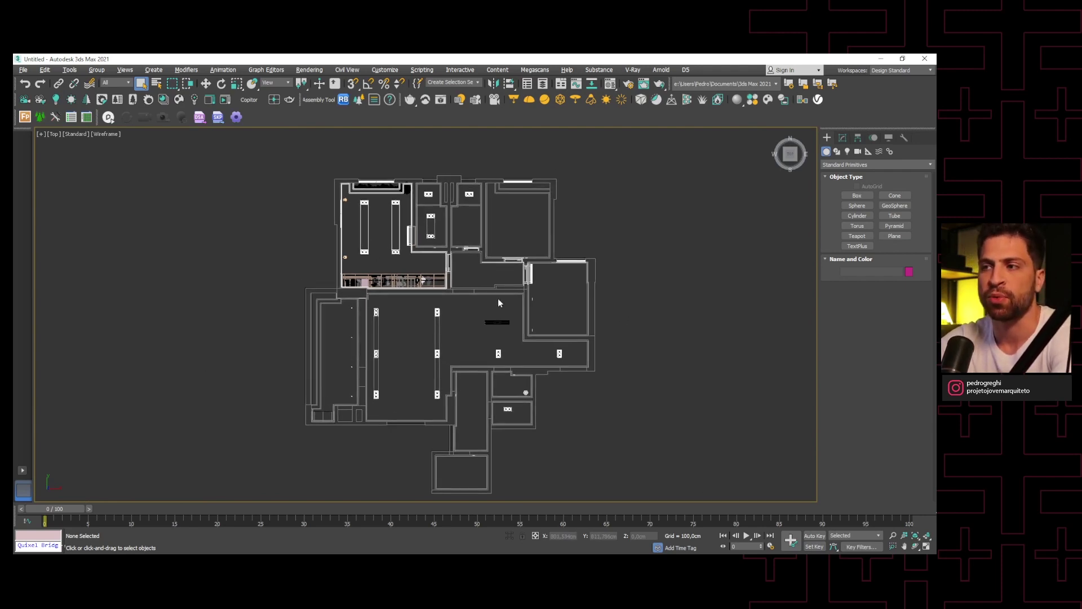
Switch to Perspective view and orbit to frame the whole house
{"action": "key", "text": "p"}
{"action": "scroll", "coordinate": [492, 301], "scroll_direction": "down", "scroll_amount": 5}
{"action": "mouse_move", "coordinate": [440, 293]}
{"action": "middle_mouse_down", "text": "alt"}
{"action": "mouse_move", "coordinate": [462, 338]}
{"action": "mouse_move", "coordinate": [486, 338]}
{"action": "middle_mouse_up", "text": "alt"}
{"action": "scroll", "coordinate": [462, 341], "scroll_direction": "up", "scroll_amount": 3}
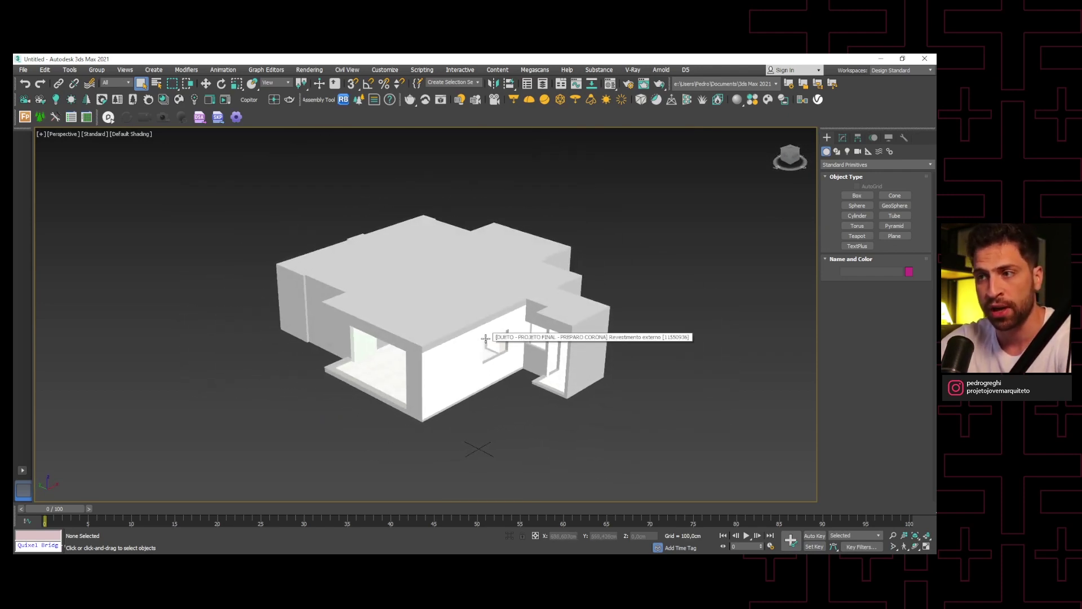
Ungroup the imported house group into its 88 separate objects, then deselect
{"action": "mouse_move", "coordinate": [485, 338]}
{"action": "middle_mouse_down", "text": "alt"}
{"action": "mouse_move", "coordinate": [494, 332]}
{"action": "mouse_move", "coordinate": [483, 350]}
{"action": "middle_mouse_up", "text": "alt"}
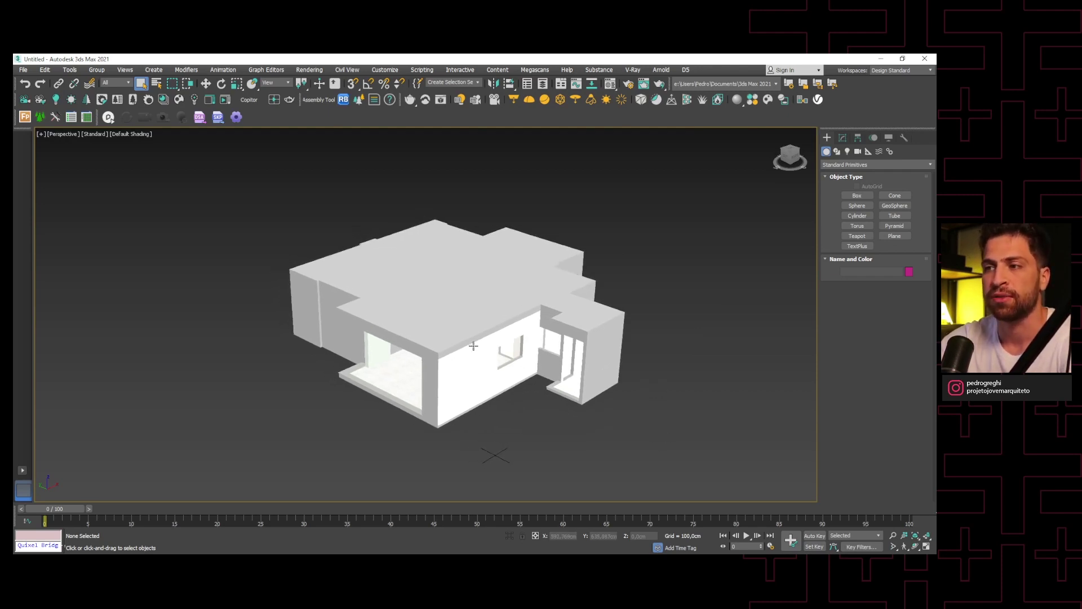
{"action": "left_click", "coordinate": [474, 346]}
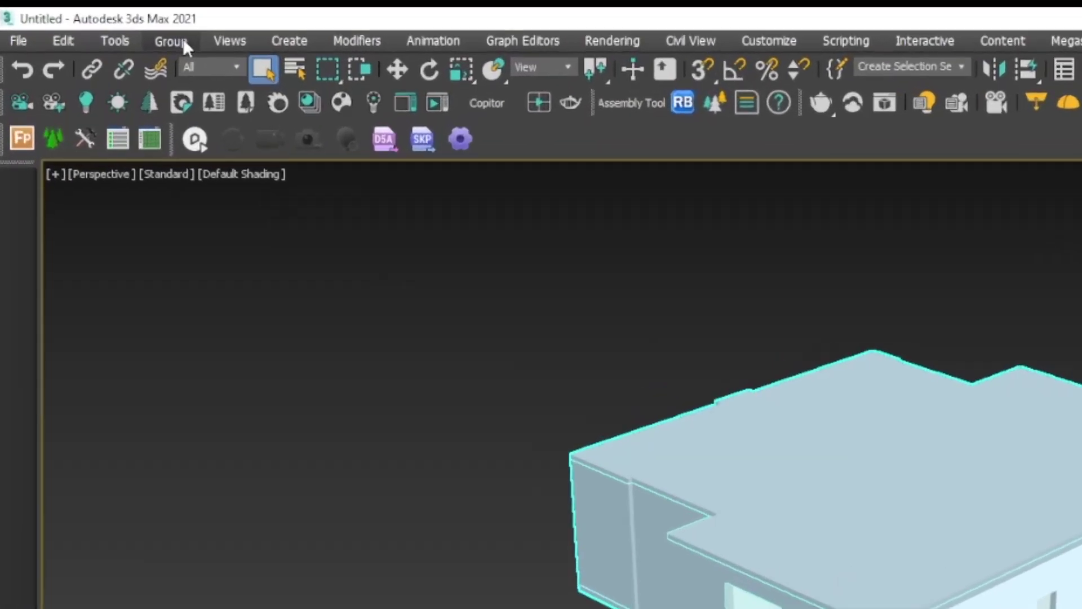
{"action": "left_click", "coordinate": [98, 69]}
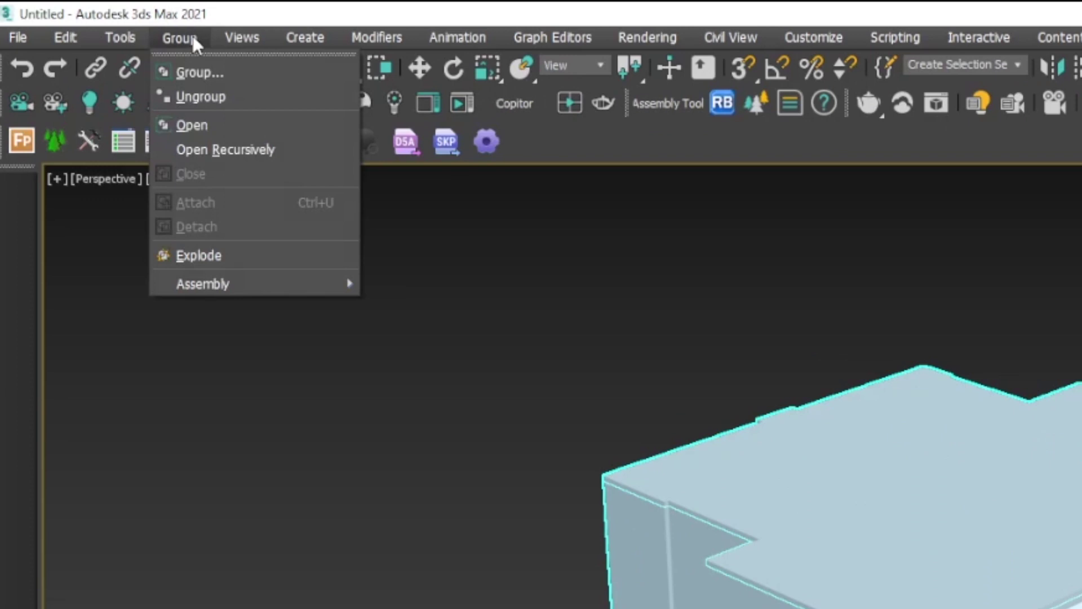
{"action": "left_click", "coordinate": [239, 99]}
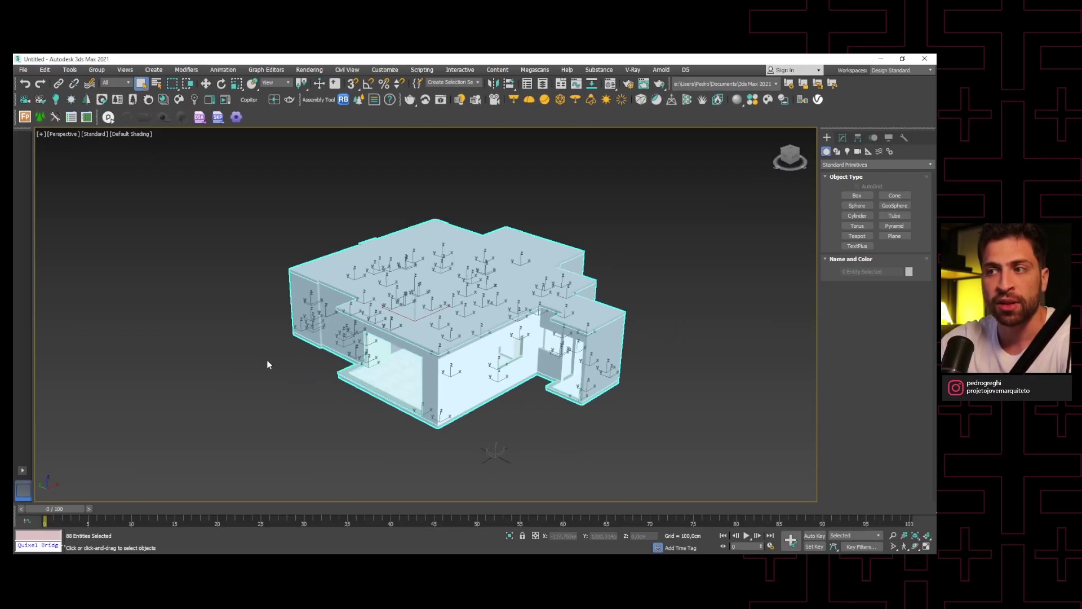
{"action": "left_click", "coordinate": [265, 364]}
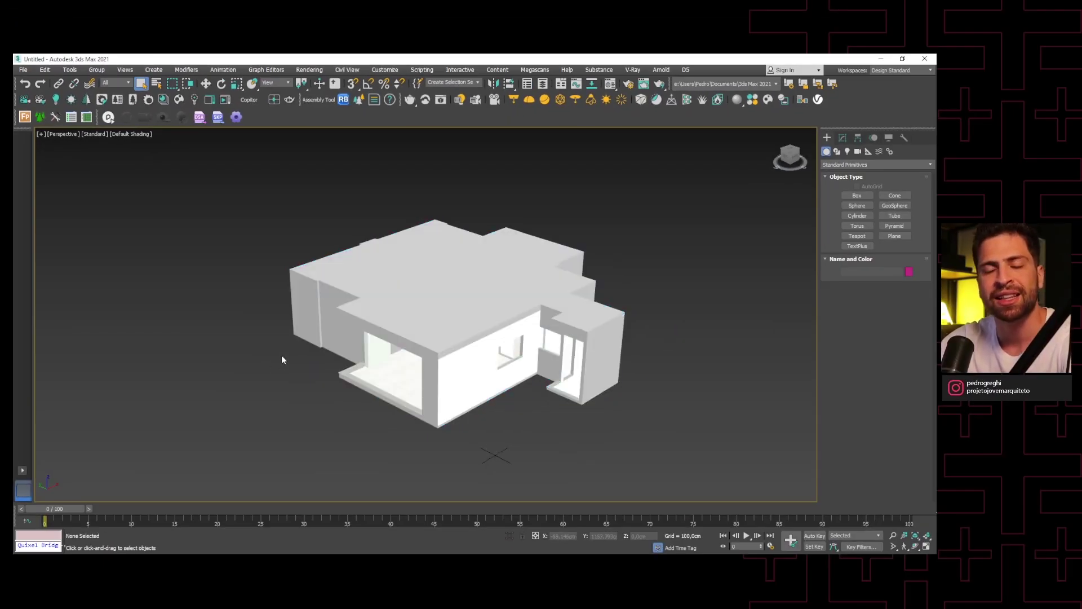
Turn on Edged Faces (F4) and select the roof slab
{"action": "middle_click_drag", "start_coordinate": [281, 360], "coordinate": [462, 306], "text": "alt"}
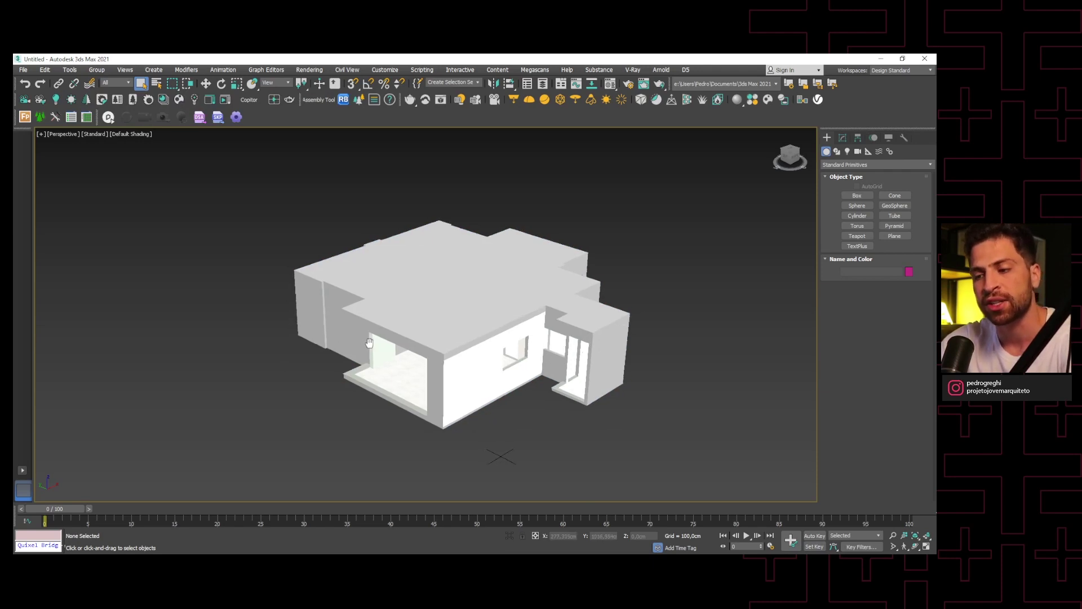
{"action": "key", "text": "F4"}
{"action": "scroll", "coordinate": [493, 310], "scroll_direction": "up", "scroll_amount": 3}
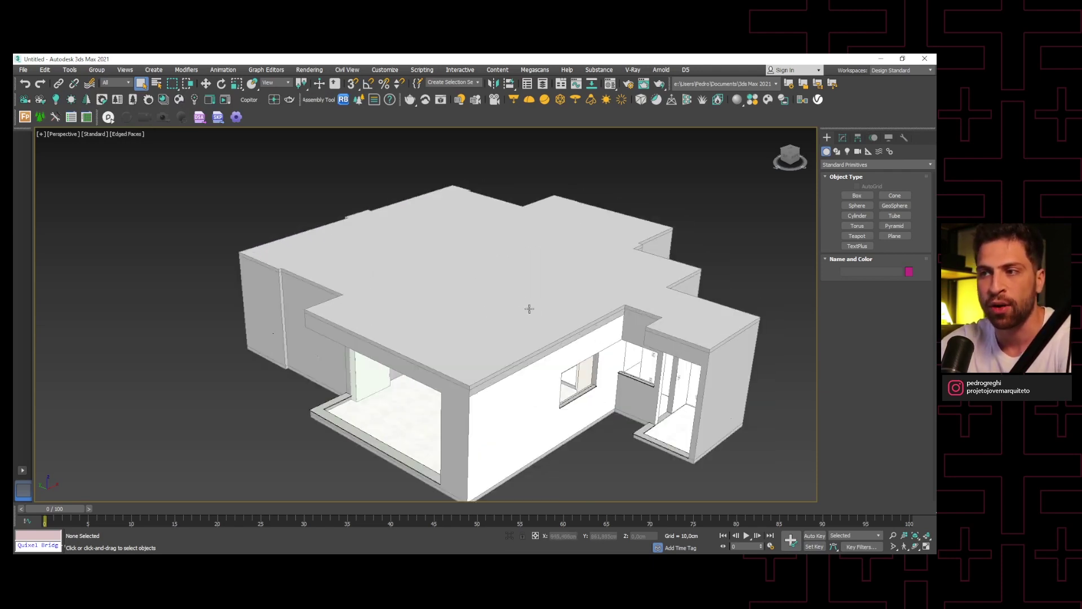
{"action": "left_click", "coordinate": [492, 289]}
Hide the roof slab and the slab over the room with Hide Selection
{"action": "right_click", "coordinate": [492, 289]}
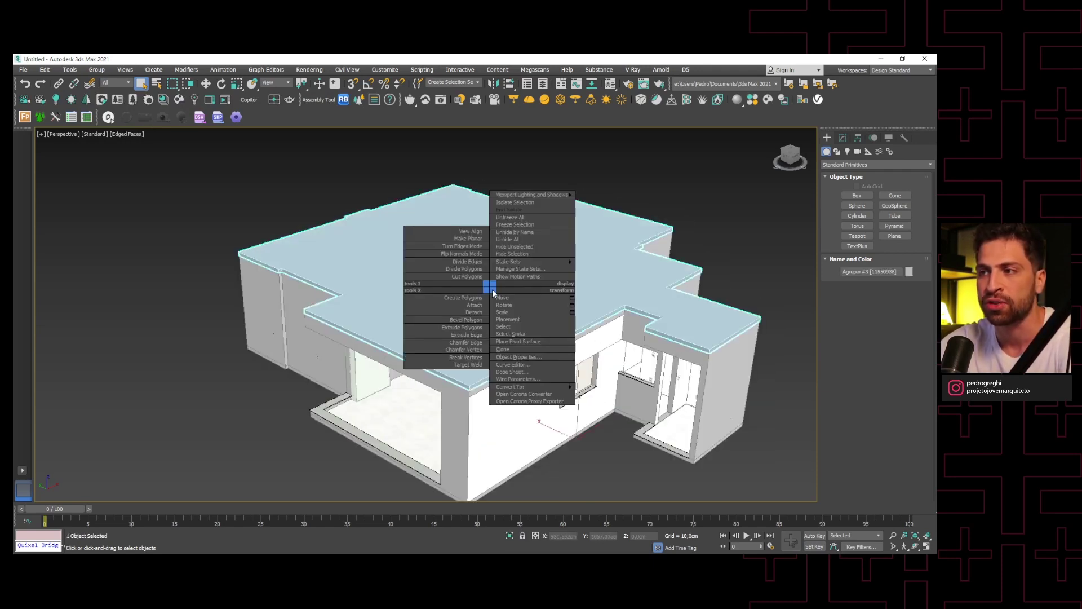
{"action": "left_click", "coordinate": [528, 260]}
{"action": "scroll", "coordinate": [399, 269], "scroll_direction": "up", "scroll_amount": 5}
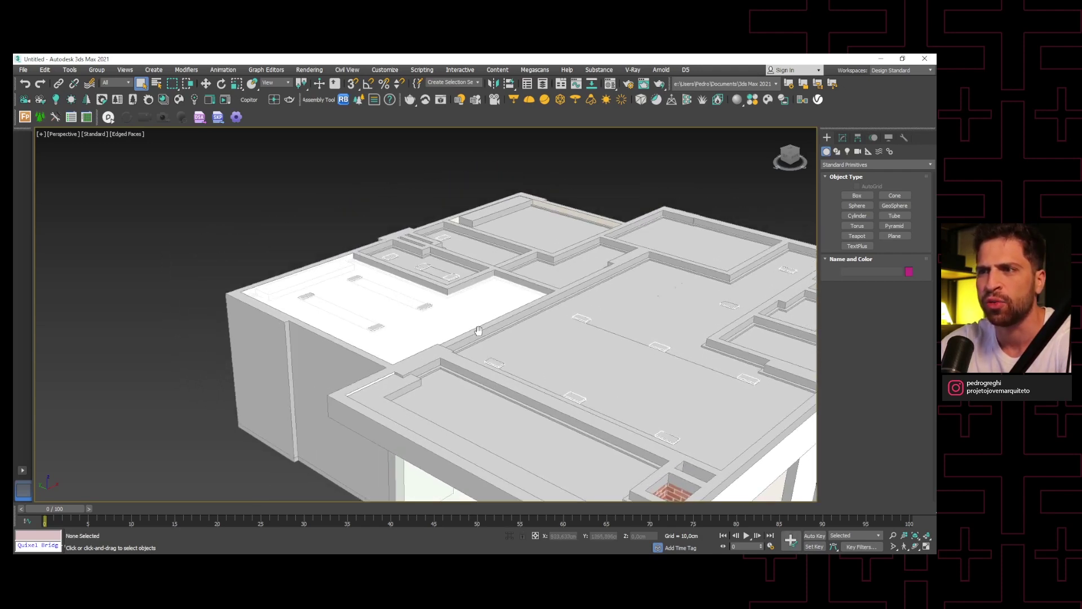
{"action": "scroll", "coordinate": [451, 327], "scroll_direction": "down", "scroll_amount": 3}
{"action": "scroll", "coordinate": [455, 342], "scroll_direction": "down", "scroll_amount": 3}
{"action": "scroll", "coordinate": [454, 342], "scroll_direction": "up", "scroll_amount": 6}
{"action": "left_click", "coordinate": [455, 341]}
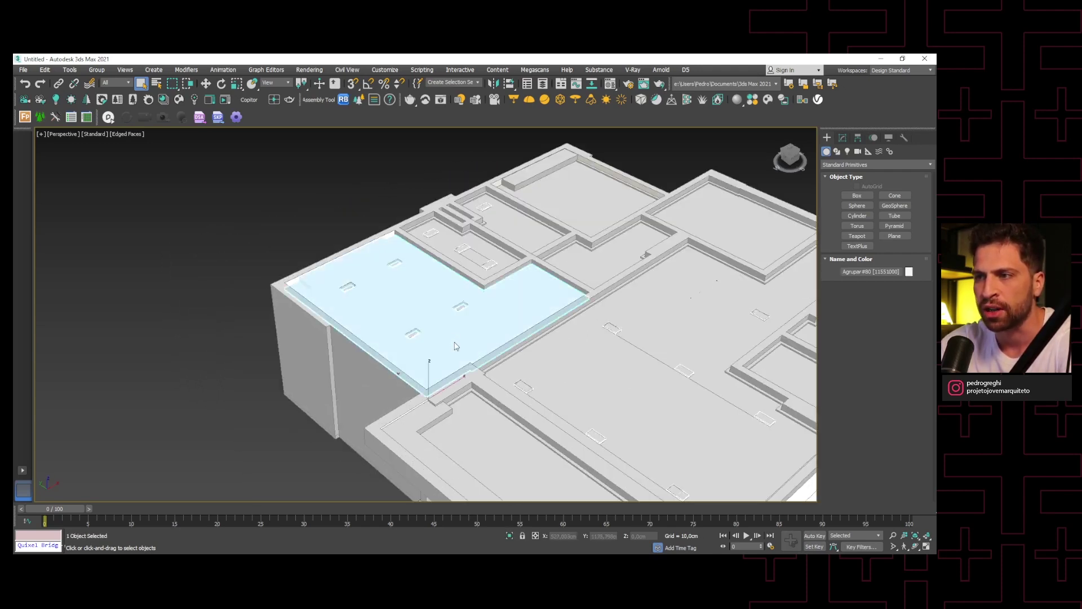
{"action": "right_click", "coordinate": [455, 340]}
{"action": "left_click", "coordinate": [460, 311]}
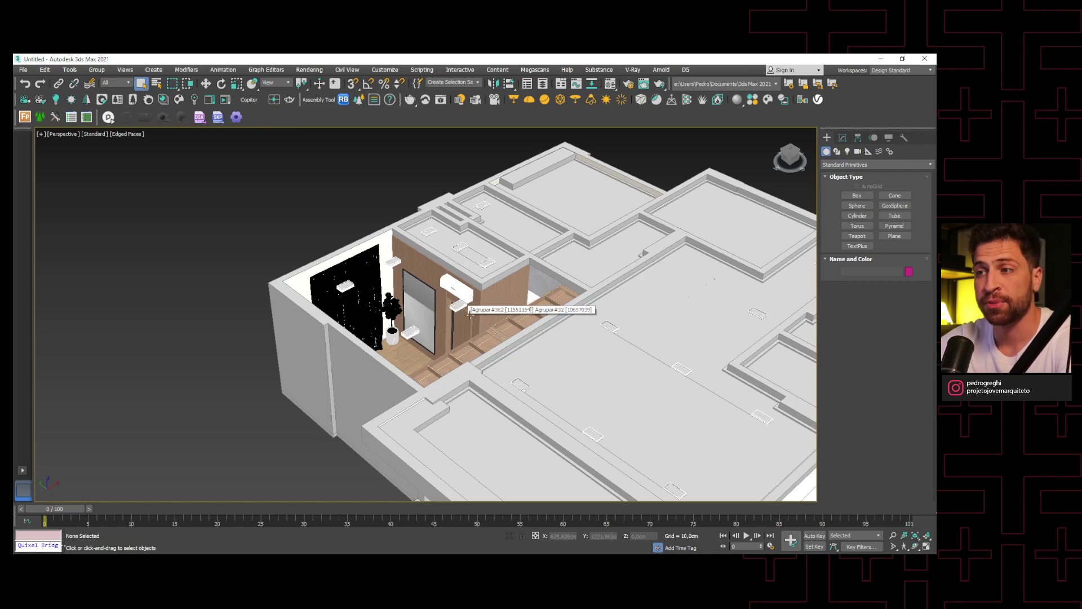
Select the bedroom wardrobe group and orbit in to inspect its hanging clothes
{"action": "scroll", "coordinate": [476, 310], "scroll_direction": "up", "scroll_amount": 2}
{"action": "scroll", "coordinate": [477, 306], "scroll_direction": "down", "scroll_amount": 3}
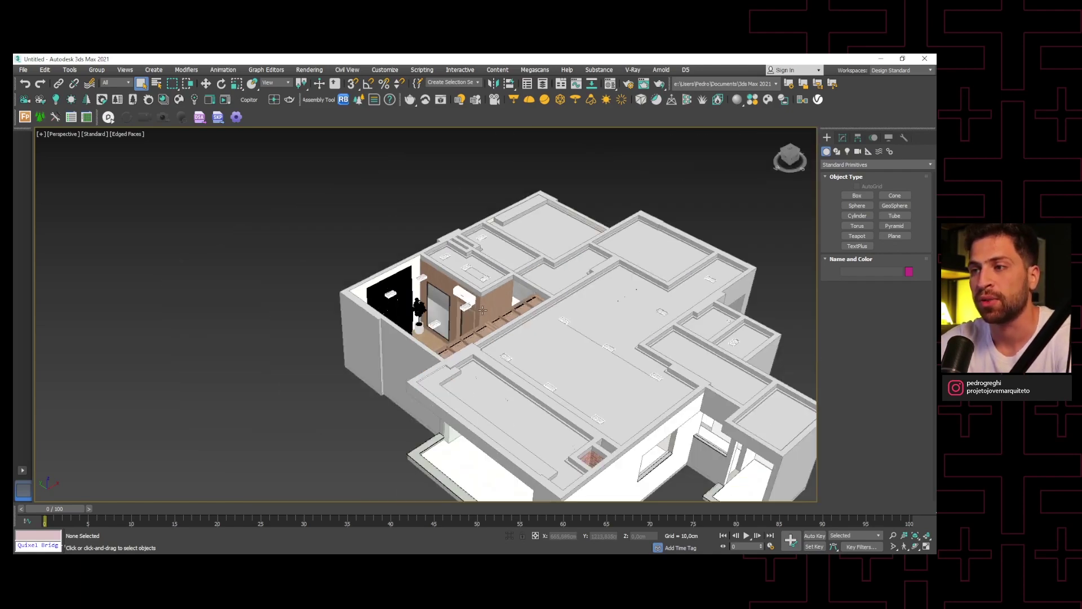
{"action": "scroll", "coordinate": [476, 306], "scroll_direction": "up", "scroll_amount": 3}
{"action": "scroll", "coordinate": [485, 338], "scroll_direction": "down", "scroll_amount": 3}
{"action": "left_click", "coordinate": [485, 361]}
{"action": "middle_click_drag", "start_coordinate": [485, 361], "coordinate": [506, 367], "text": "alt"}
{"action": "scroll", "coordinate": [506, 367], "scroll_direction": "up", "scroll_amount": 5}
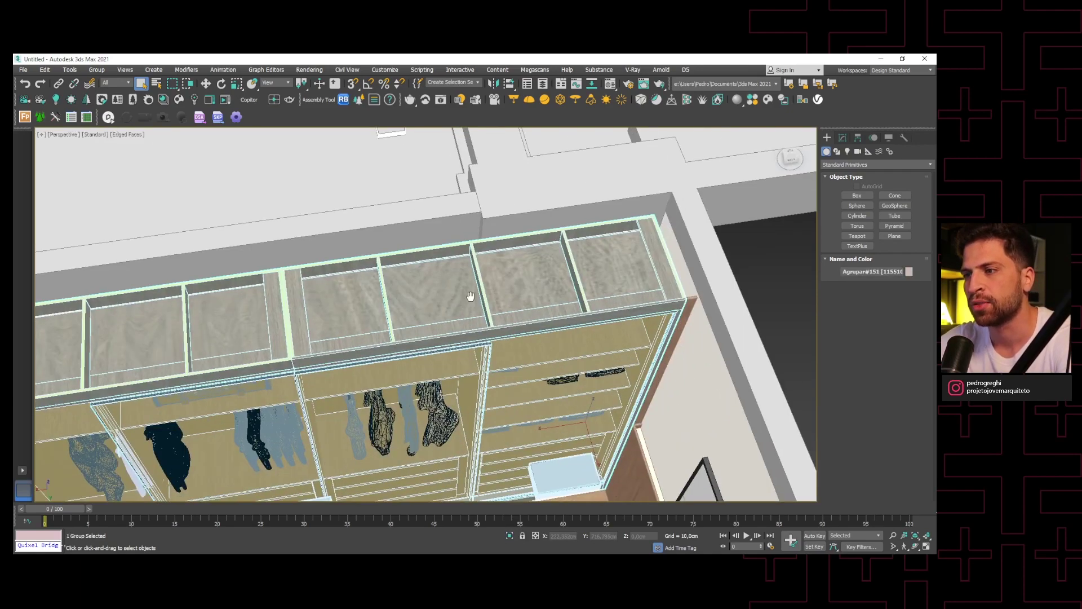
{"action": "scroll", "coordinate": [474, 316], "scroll_direction": "down", "scroll_amount": 4}
{"action": "scroll", "coordinate": [463, 313], "scroll_direction": "up", "scroll_amount": 5}
{"action": "scroll", "coordinate": [450, 310], "scroll_direction": "down", "scroll_amount": 2}
{"action": "scroll", "coordinate": [450, 310], "scroll_direction": "down", "scroll_amount": 5}
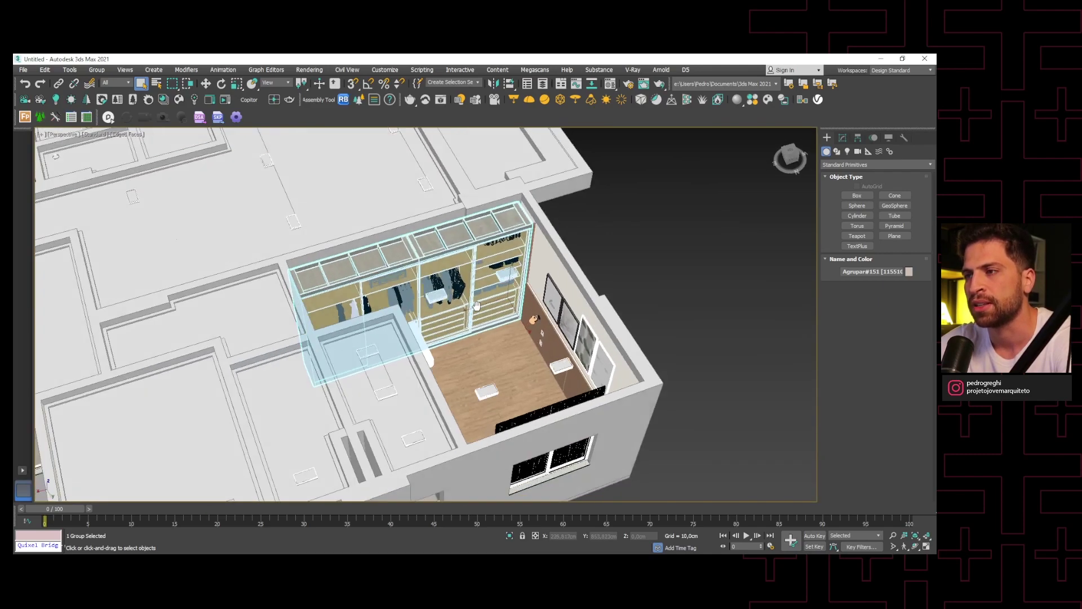
{"action": "scroll", "coordinate": [451, 305], "scroll_direction": "up", "scroll_amount": 6}
{"action": "mouse_move", "coordinate": [453, 264]}
{"action": "middle_mouse_down"}
{"action": "mouse_move", "coordinate": [453, 295]}
{"action": "mouse_move", "coordinate": [493, 354]}
{"action": "middle_mouse_up"}
{"action": "scroll", "coordinate": [452, 298], "scroll_direction": "down", "scroll_amount": 2}
{"action": "scroll", "coordinate": [449, 299], "scroll_direction": "down", "scroll_amount": 3}
{"action": "scroll", "coordinate": [440, 300], "scroll_direction": "down", "scroll_amount": 3}
{"action": "scroll", "coordinate": [429, 302], "scroll_direction": "up", "scroll_amount": 2}
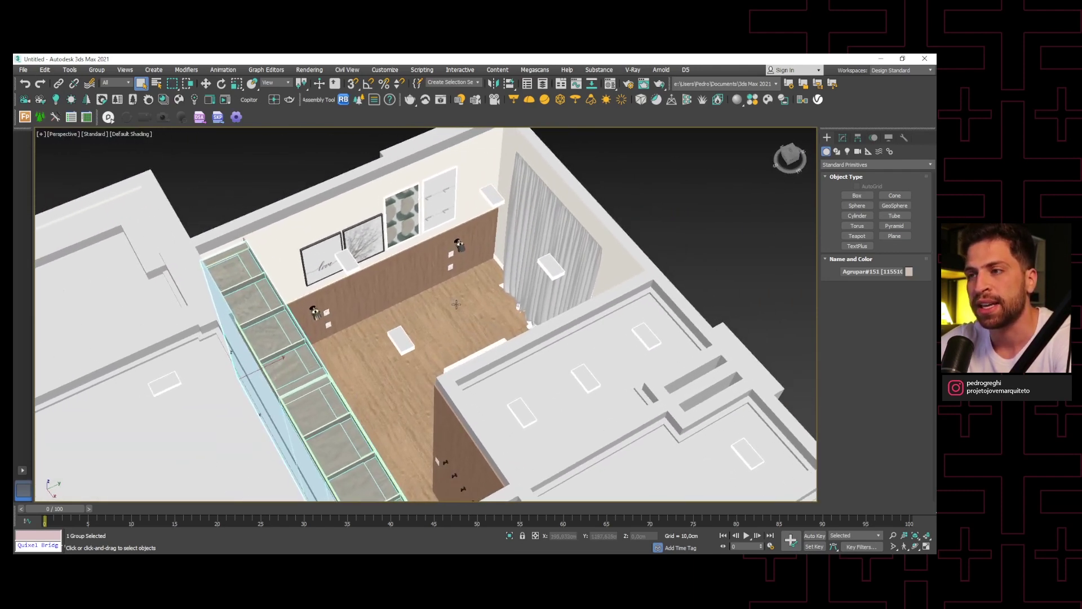
Switch to Top view and pan to bring the wardrobe into view
{"action": "key", "text": "t"}
{"action": "scroll", "coordinate": [407, 269], "scroll_direction": "up", "scroll_amount": 5}
{"action": "middle_click_drag", "start_coordinate": [450, 185], "coordinate": [475, 228]}
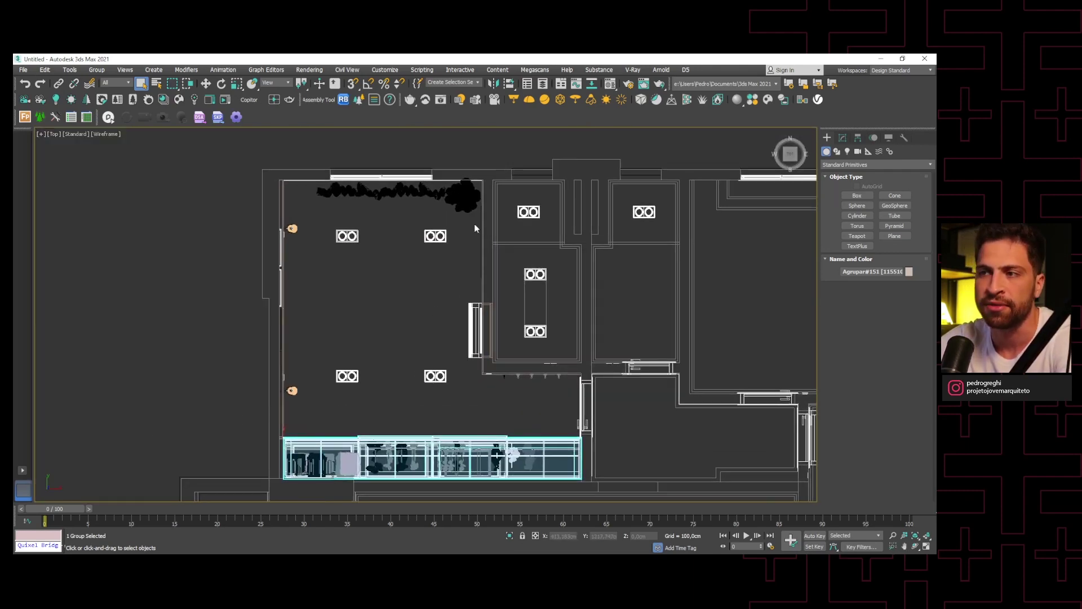